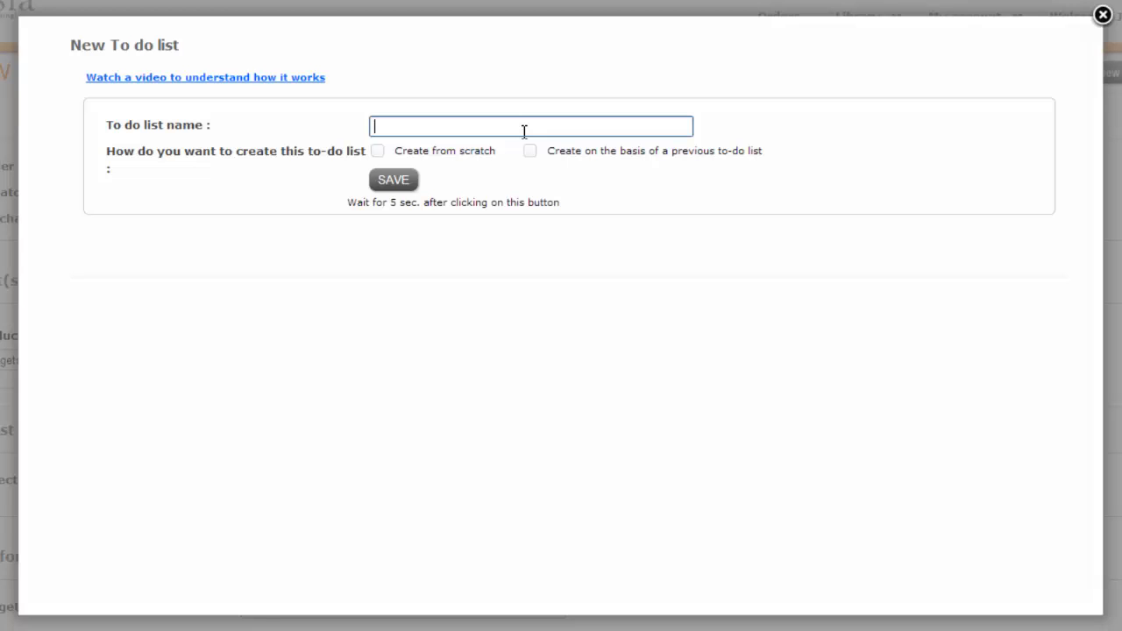
Name the new to-do list Getting Things Done and choose to create it on the basis of a previous to-do list.
text(Getting Things Done)
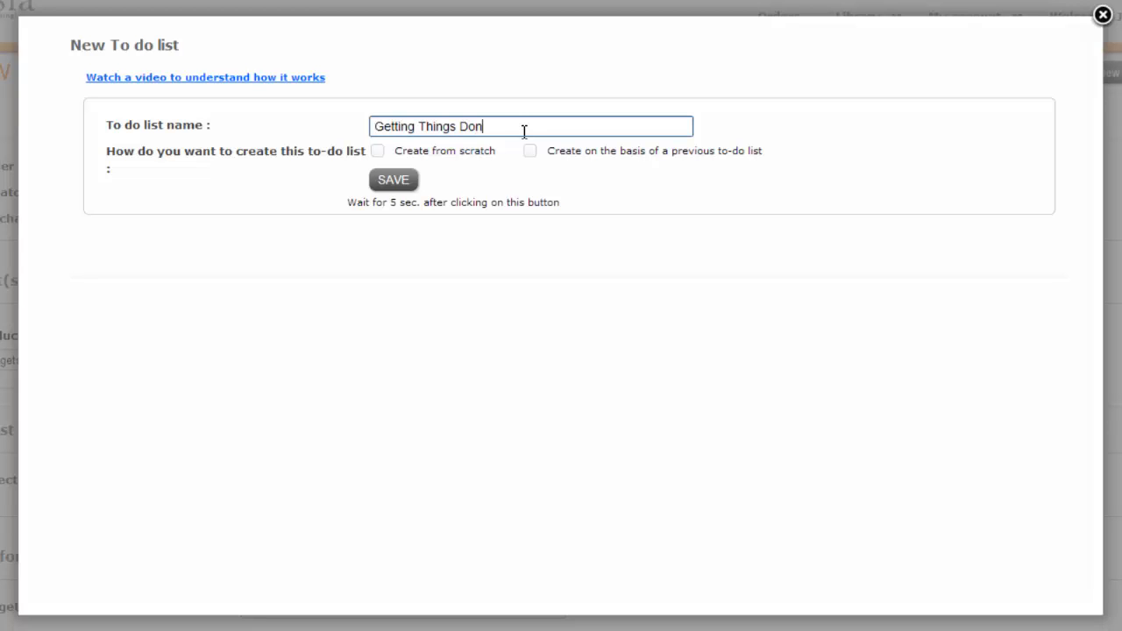
click(377, 151)
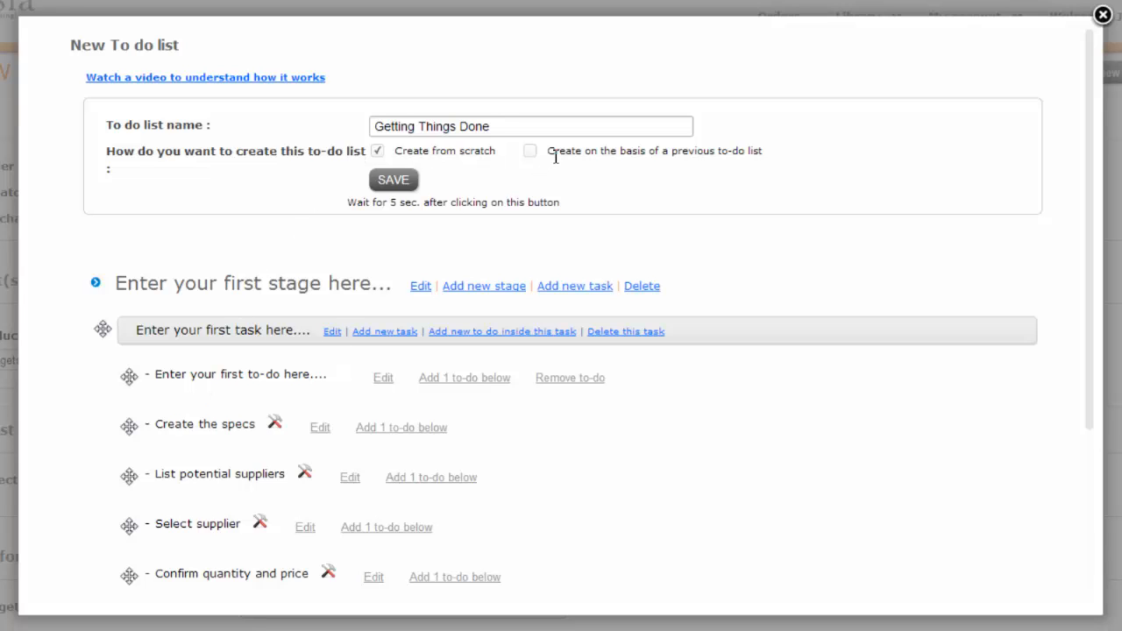
click(530, 151)
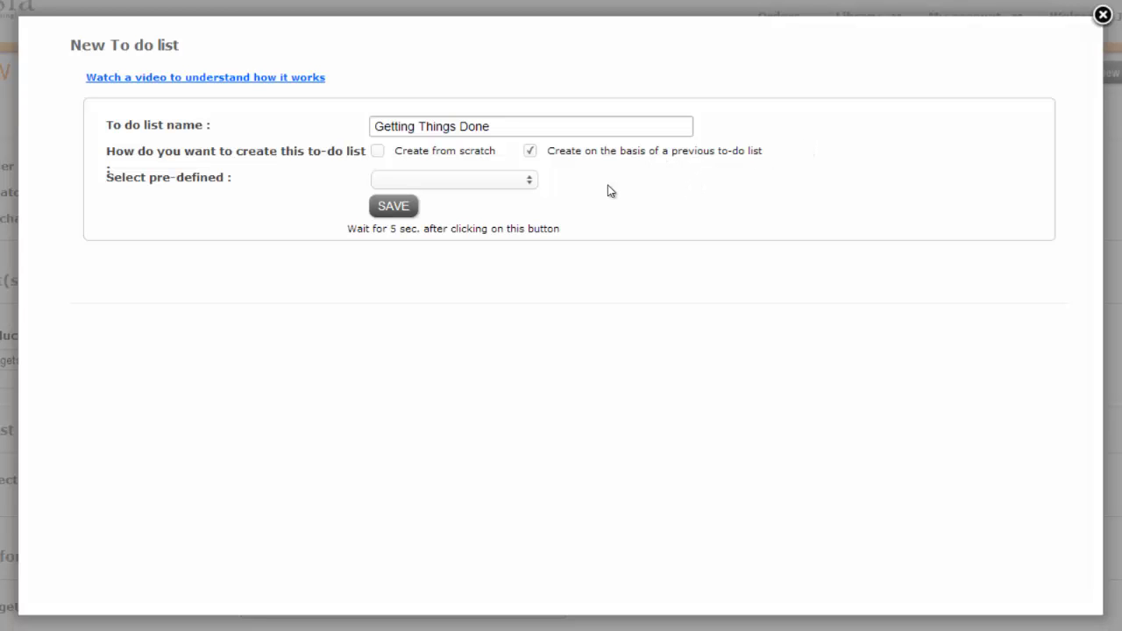
Preview the simple and short example to-do lists, and choose the example of long to-do list as the basis.
click(530, 181)
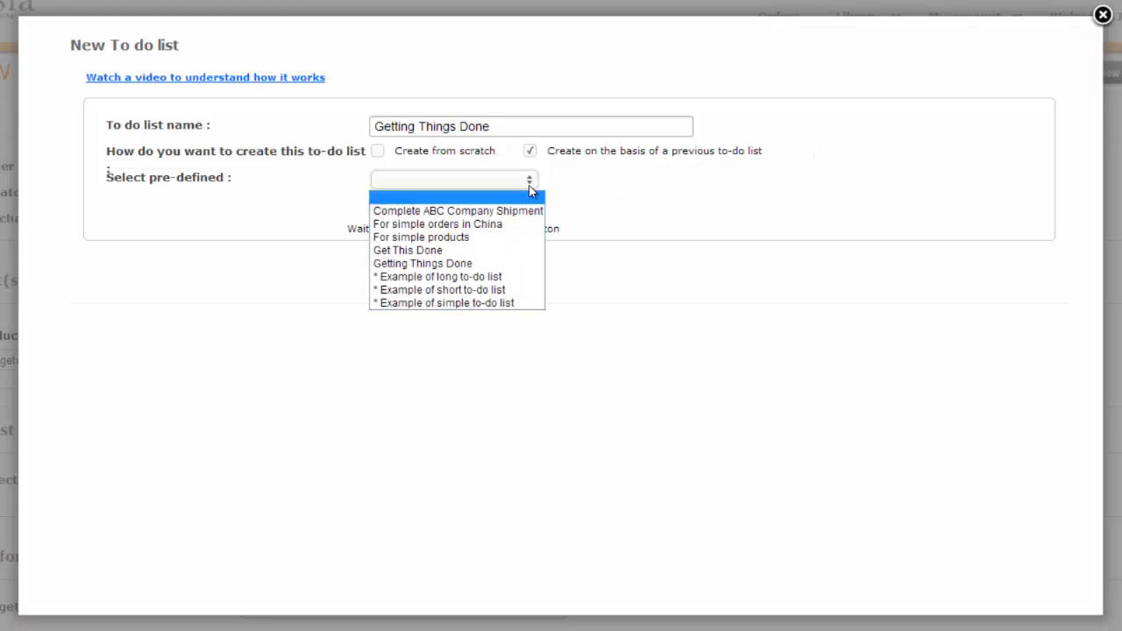
click(448, 304)
scroll(211, 465, down, 1)
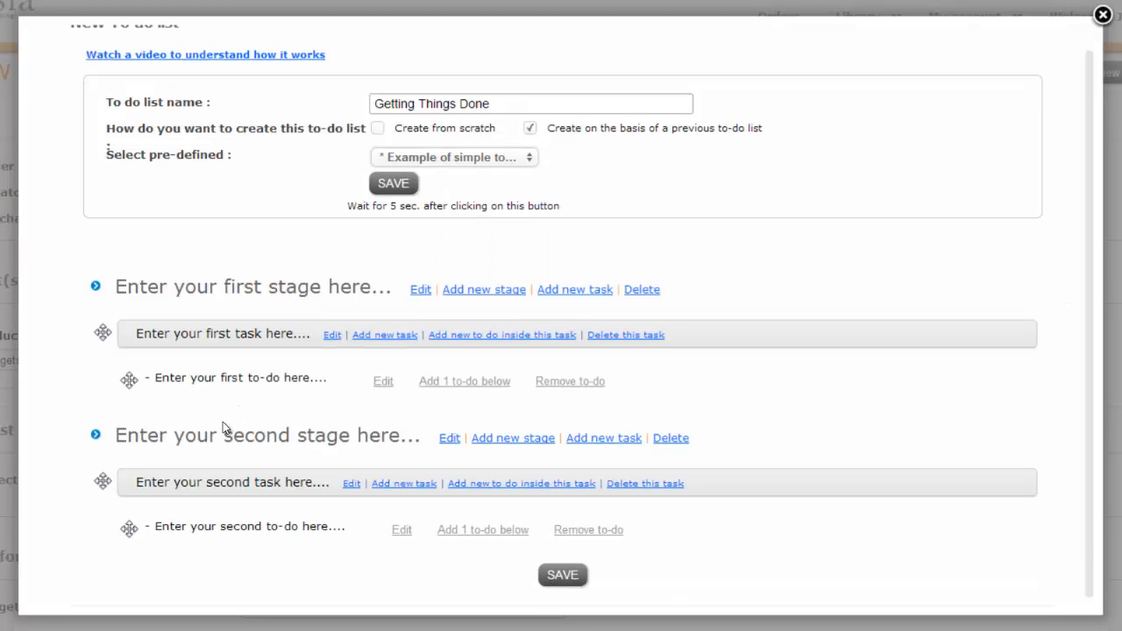
click(527, 158)
click(496, 255)
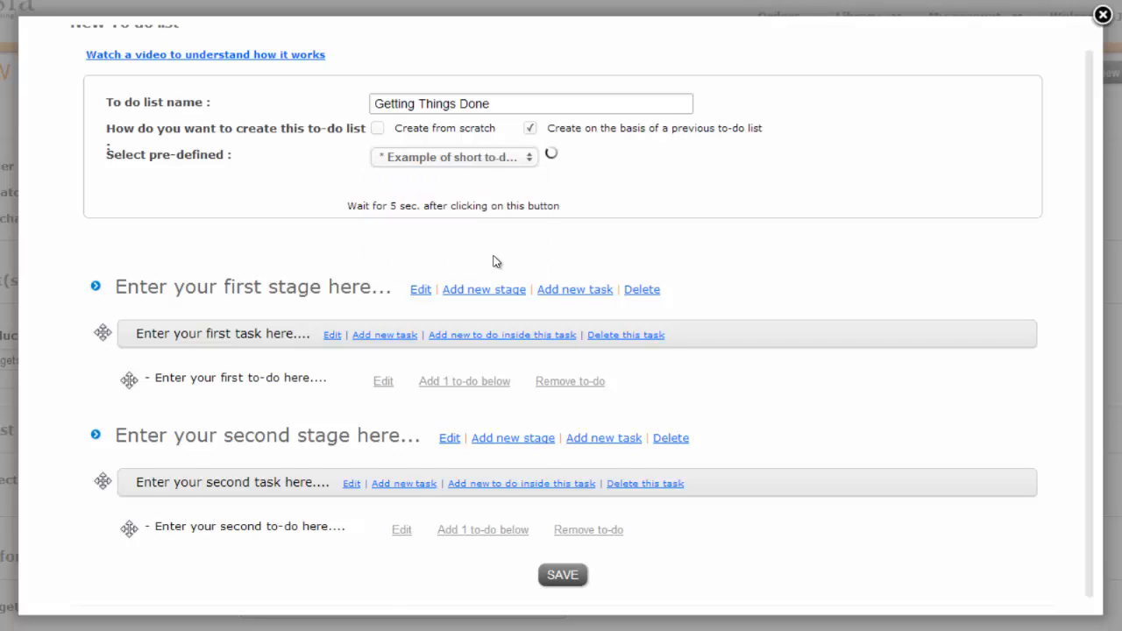
click(514, 156)
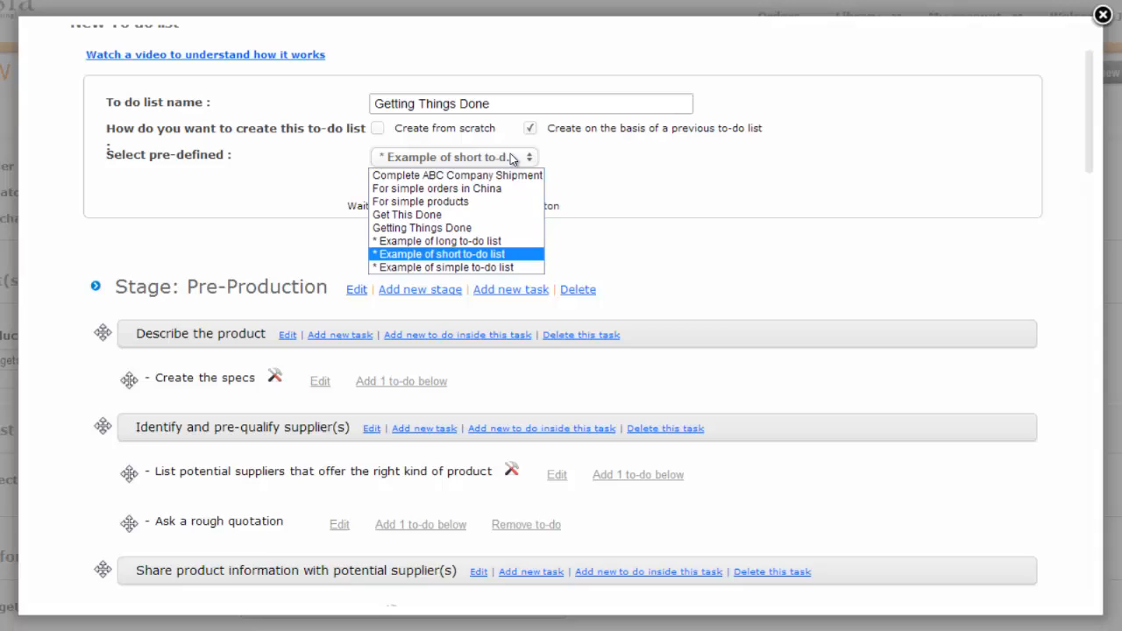
click(471, 241)
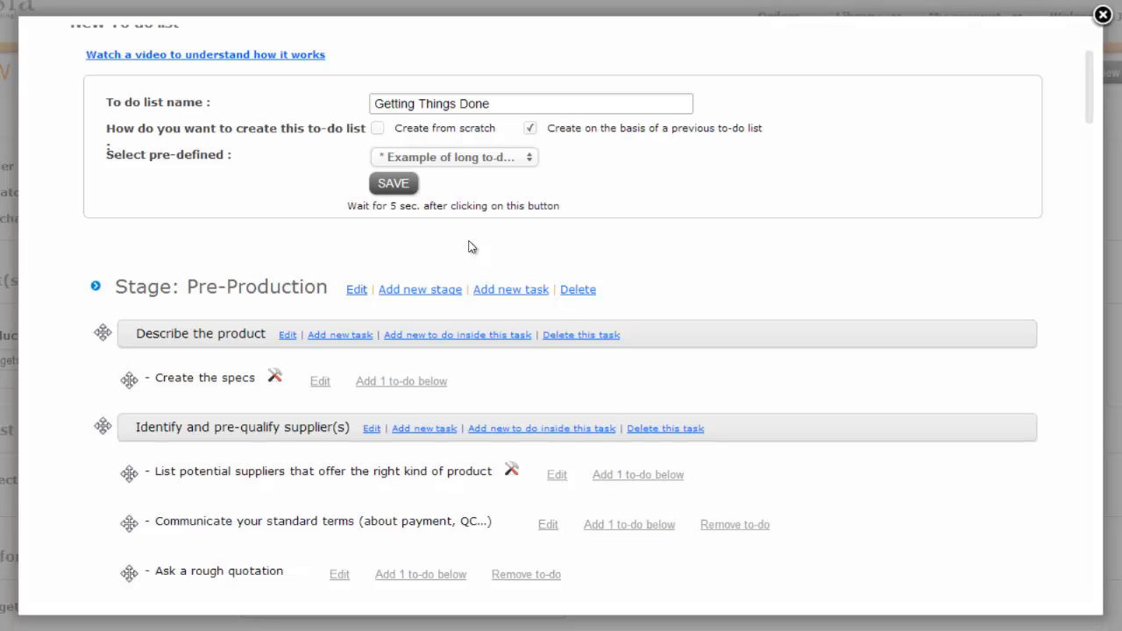
Try to rename the first stage of the list as Pre-Production.
scroll(469, 248, down, 1)
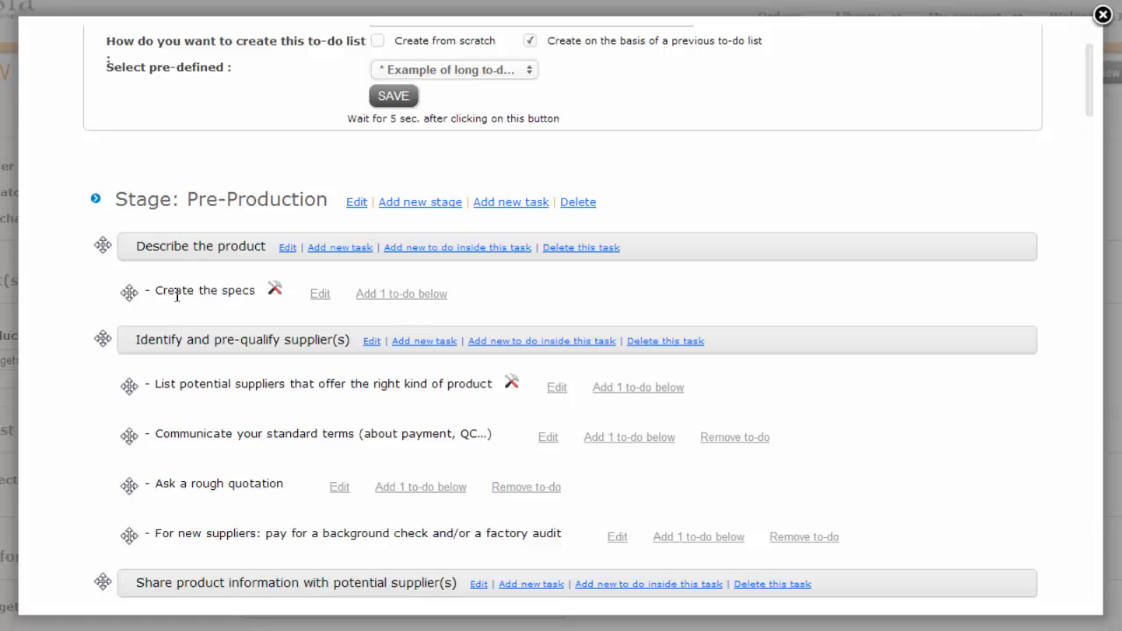
click(355, 203)
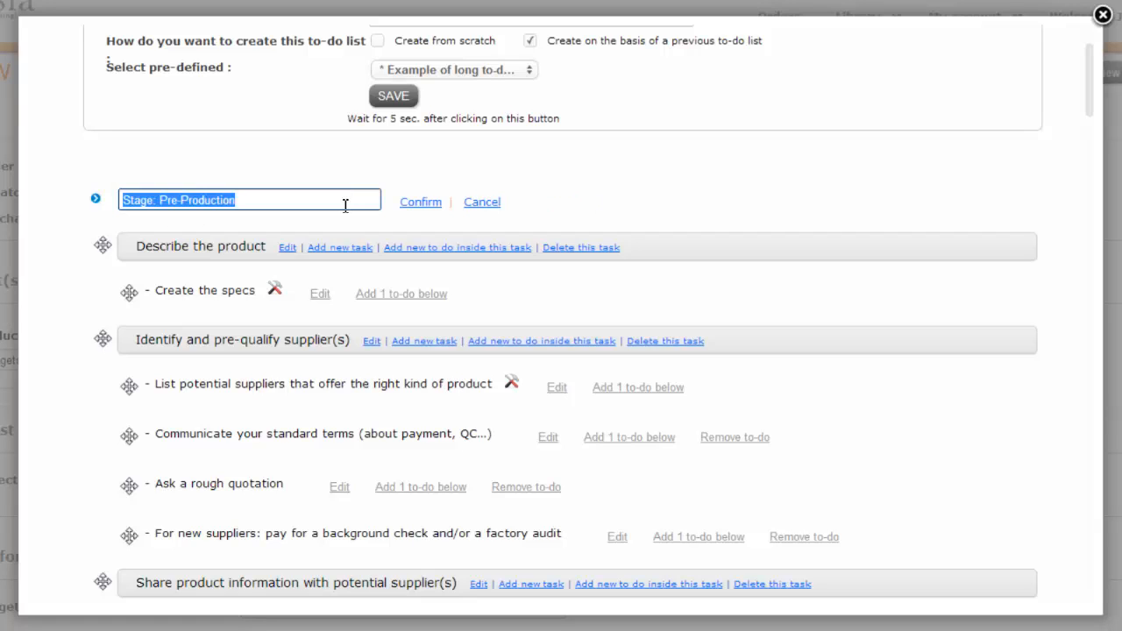
text(Pre)
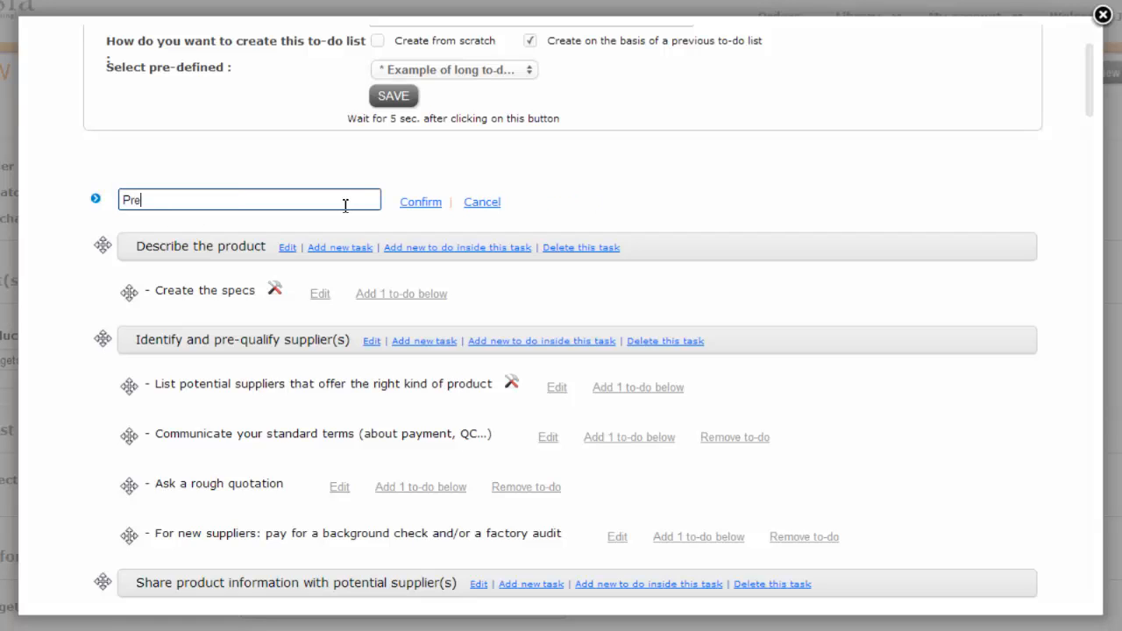
text(-Production)
click(423, 207)
Delete the task "Develop special tooling/molds with supplier(s)" together with the three to-dos listed under it.
scroll(87, 246, down, 1)
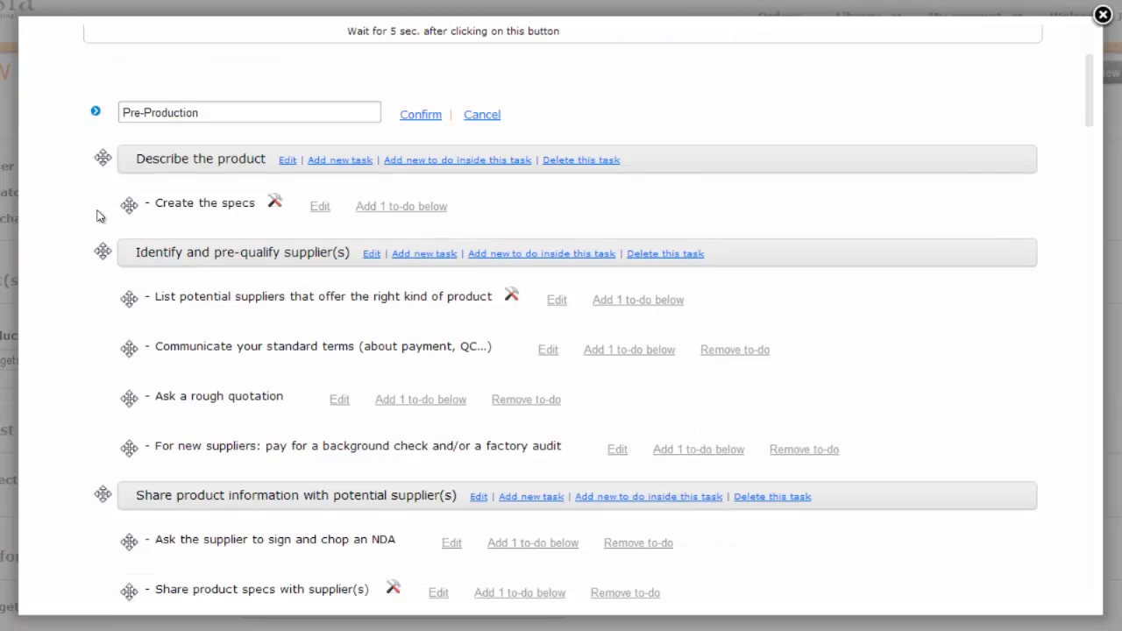
scroll(114, 175, down, 2)
scroll(150, 213, down, 4)
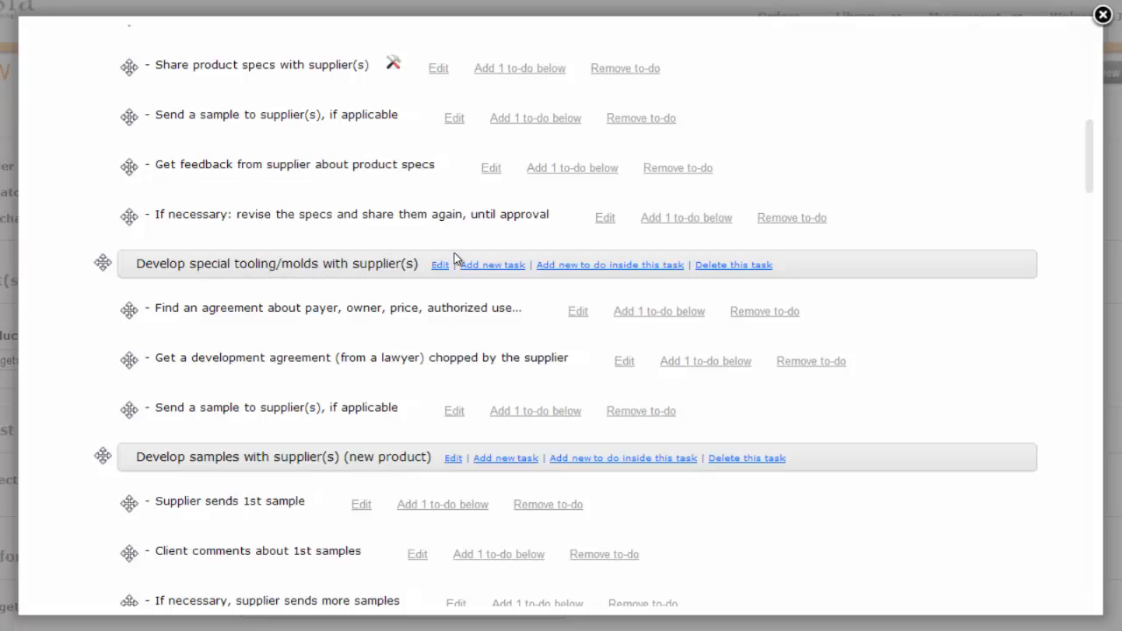
click(719, 268)
click(766, 269)
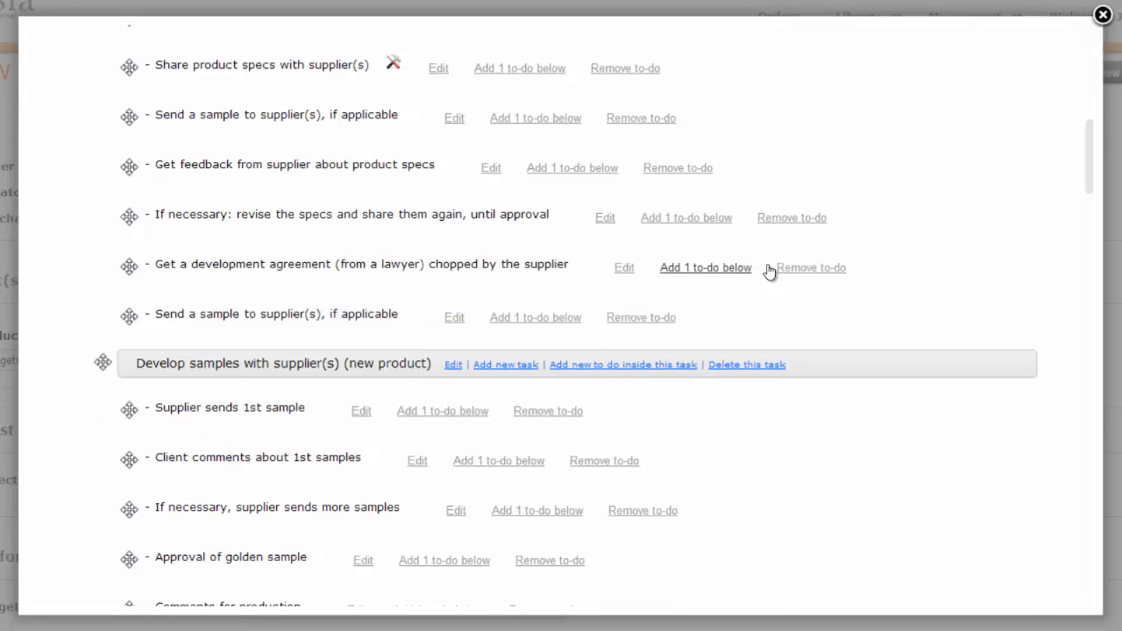
click(789, 268)
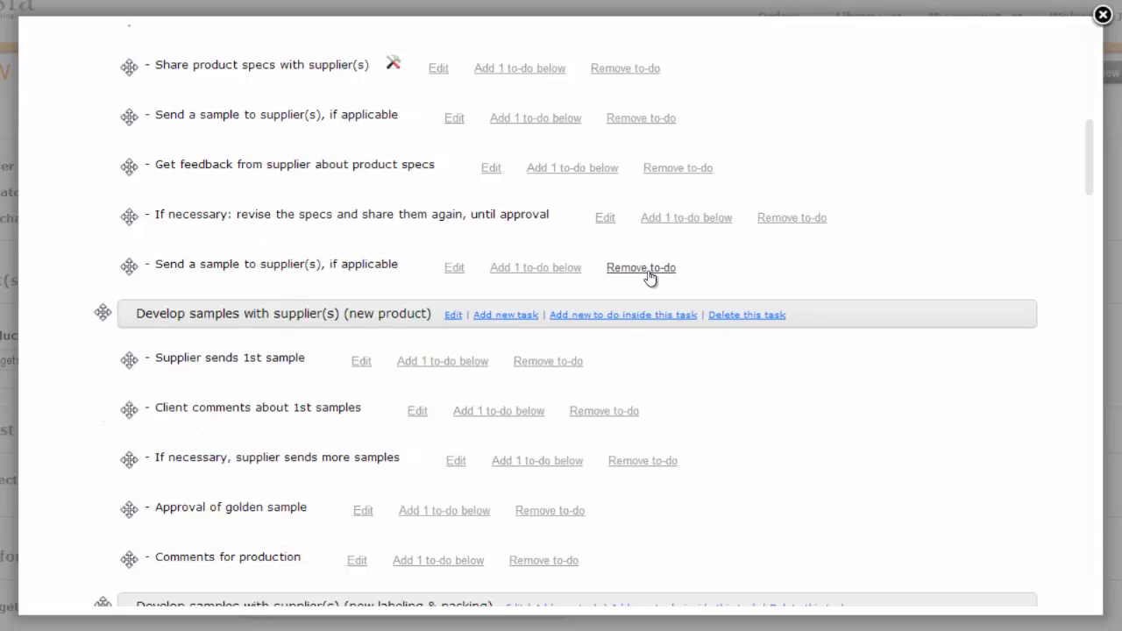
click(649, 272)
Add the to-do "Gather information from quality and marketing teams" below "Create the specs", with no action assigned.
scroll(483, 298, up, 6)
scroll(447, 309, up, 2)
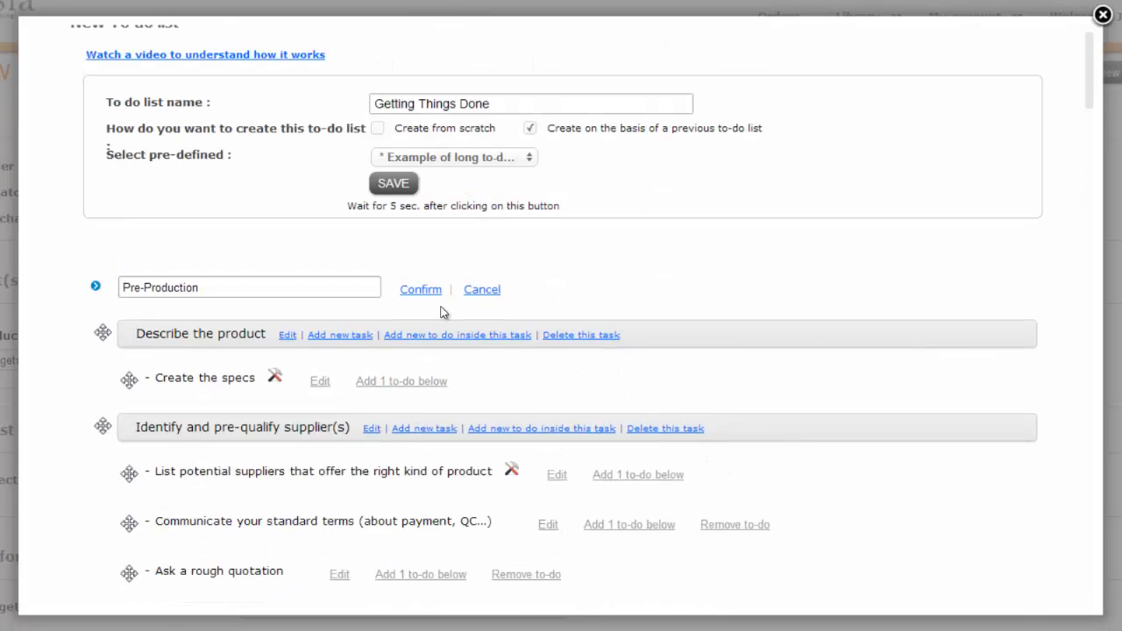
scroll(441, 313, down, 3)
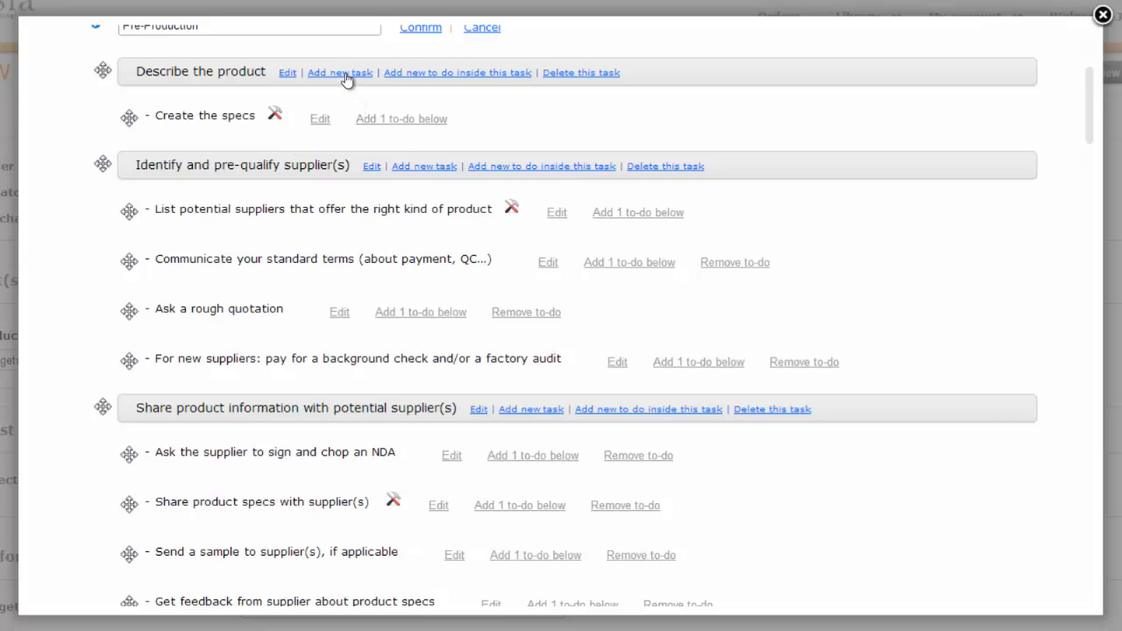
click(377, 120)
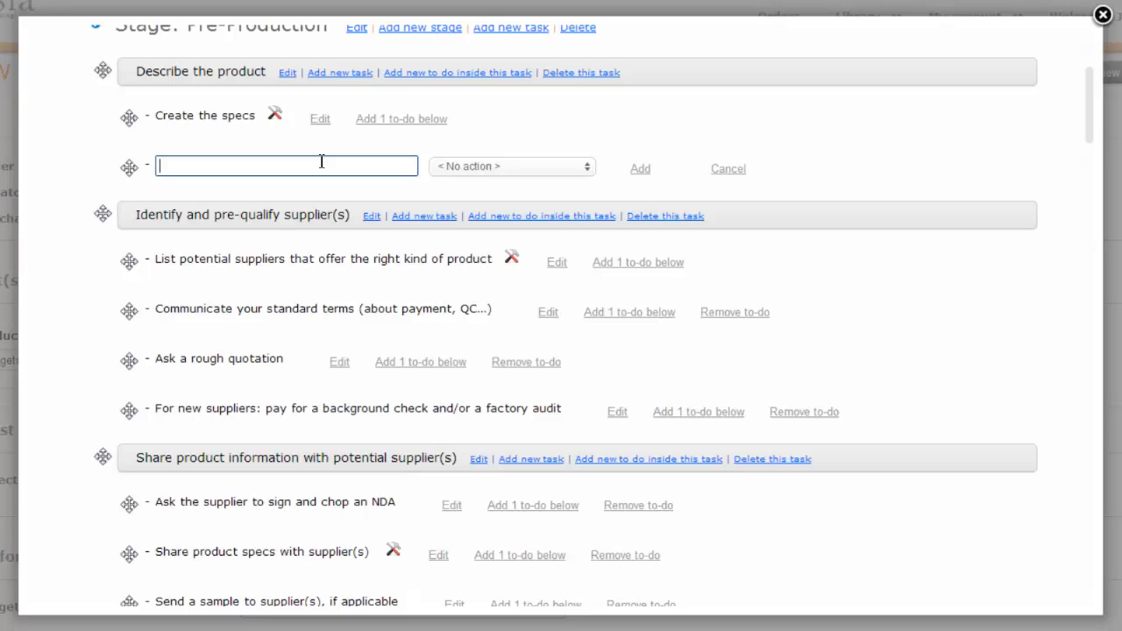
text(Gather information)
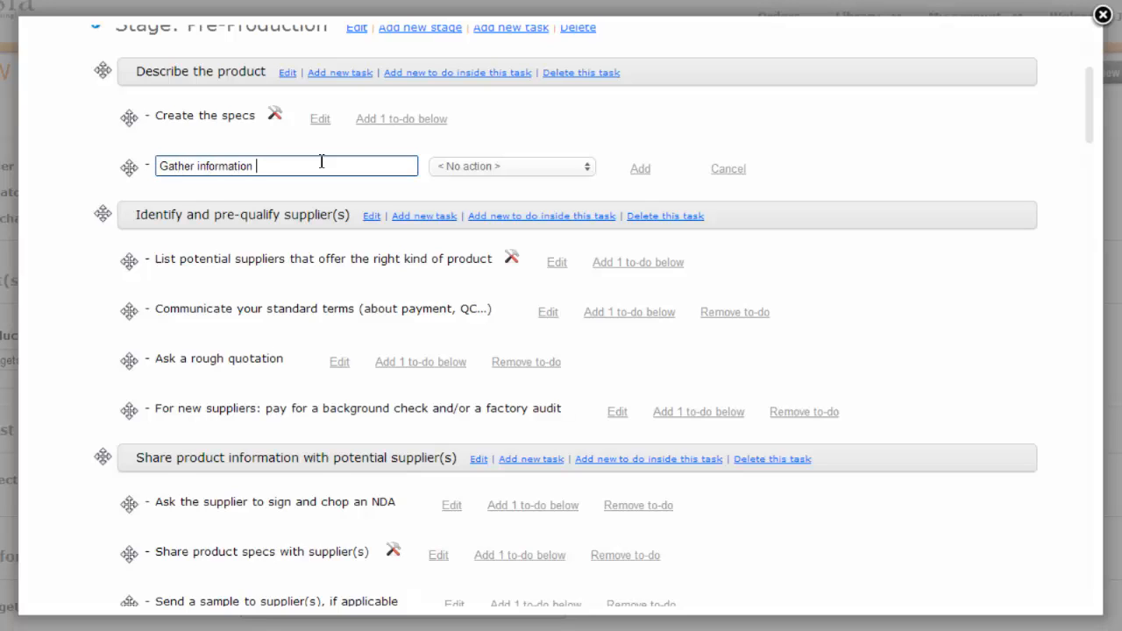
text( from quality and marketing teams)
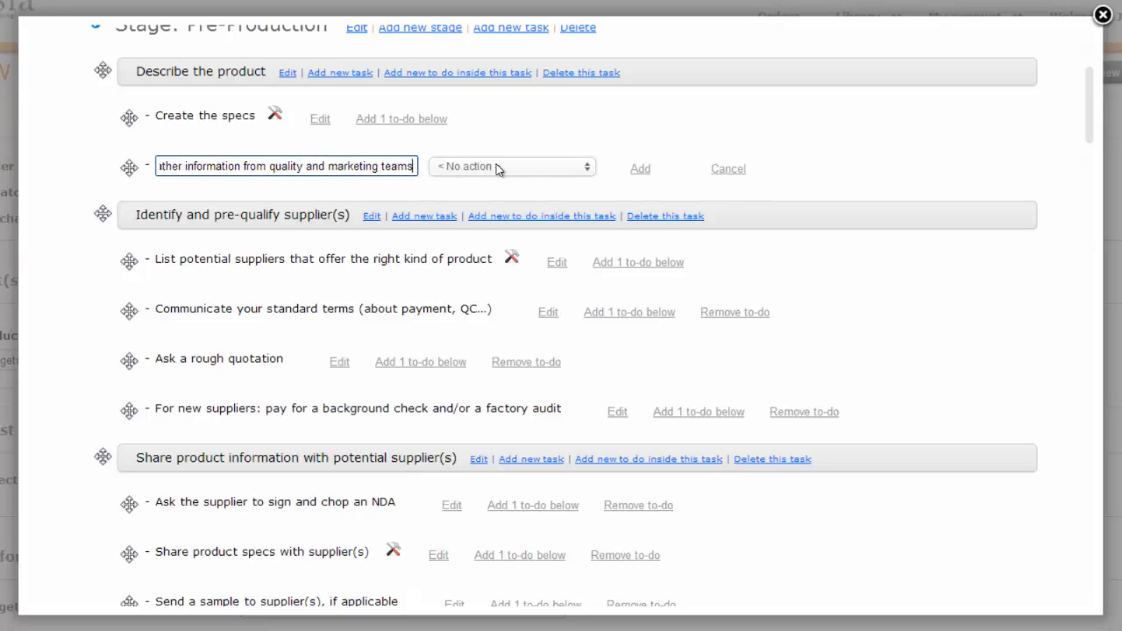
click(639, 171)
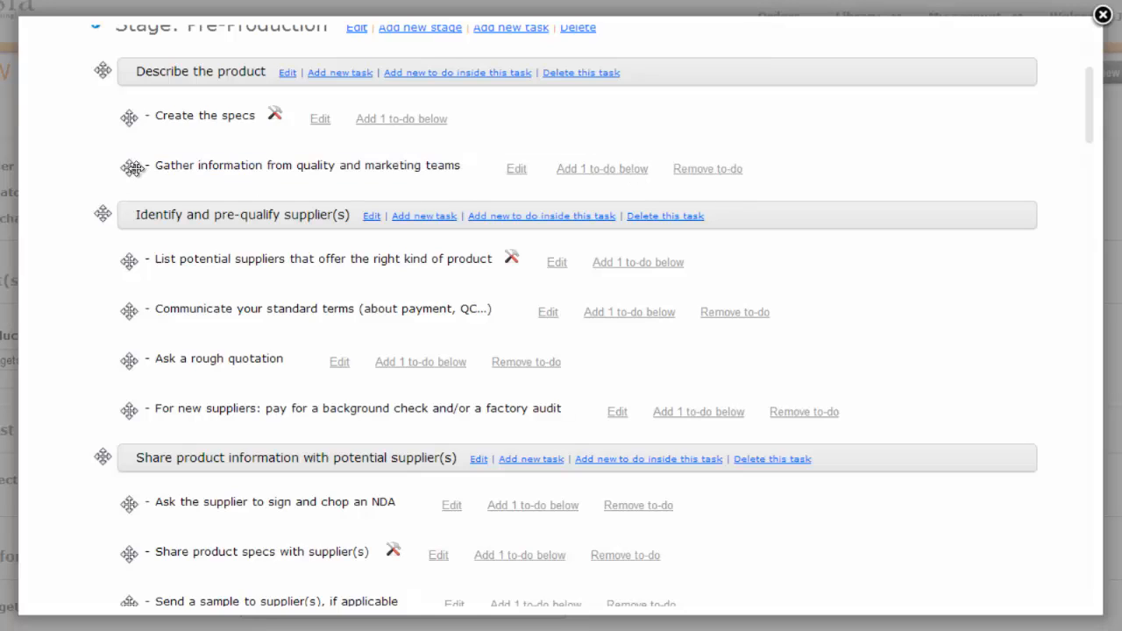
Reorder the items so "Gather information" precedes "Create the specs" and "Communicate your standard terms" comes before the "Identify and pre-qualify supplier(s)" task.
drag(132, 167, 126, 120)
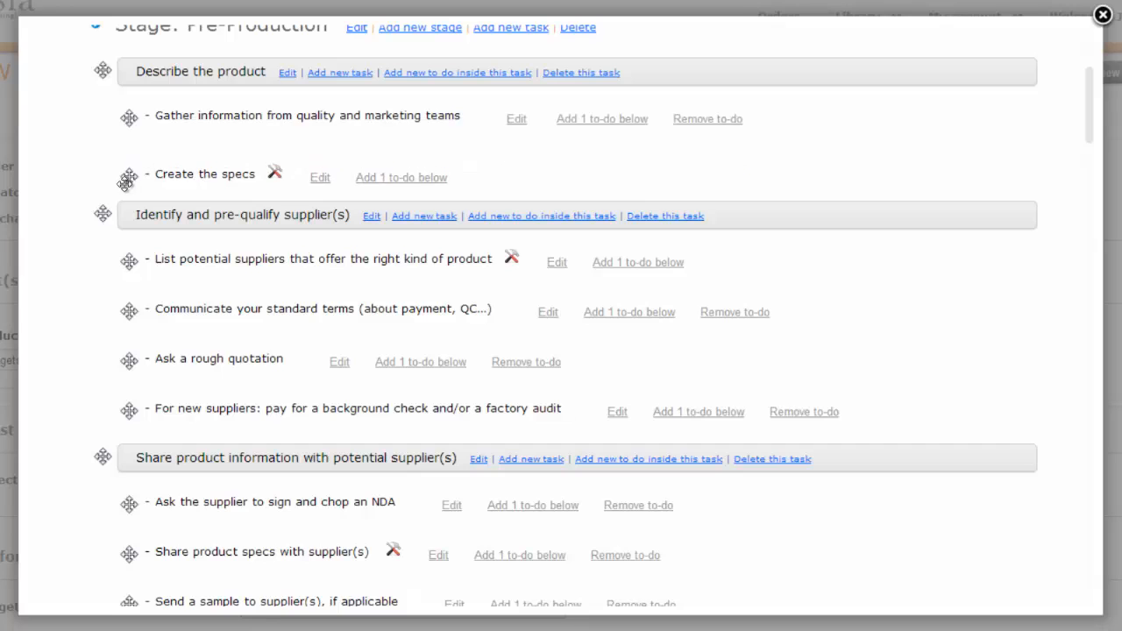
drag(128, 261, 125, 327)
drag(105, 216, 114, 284)
Go through the rest of the list, close its editor, and select Getting Things Done as the order's to-do list.
scroll(259, 217, down, 1)
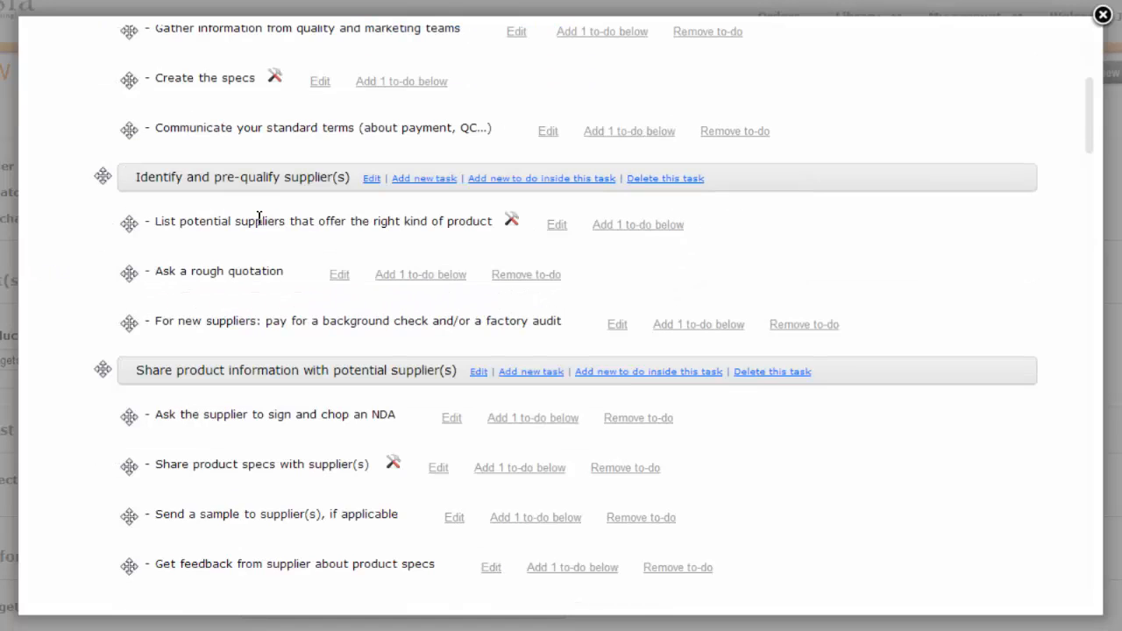
scroll(259, 216, down, 18)
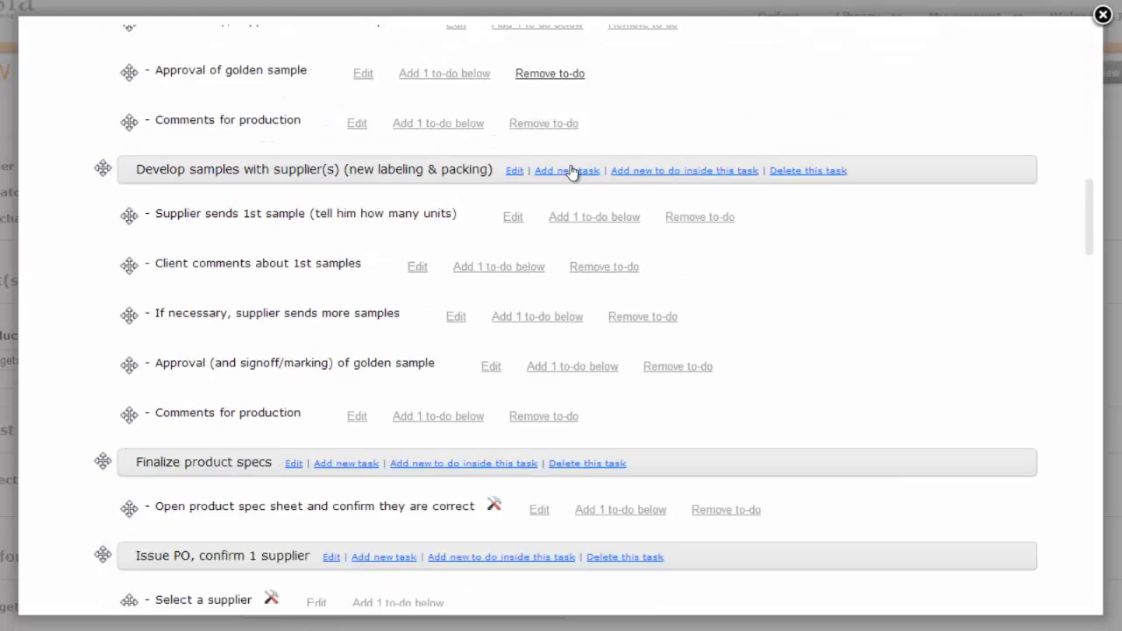
scroll(682, 211, down, 15)
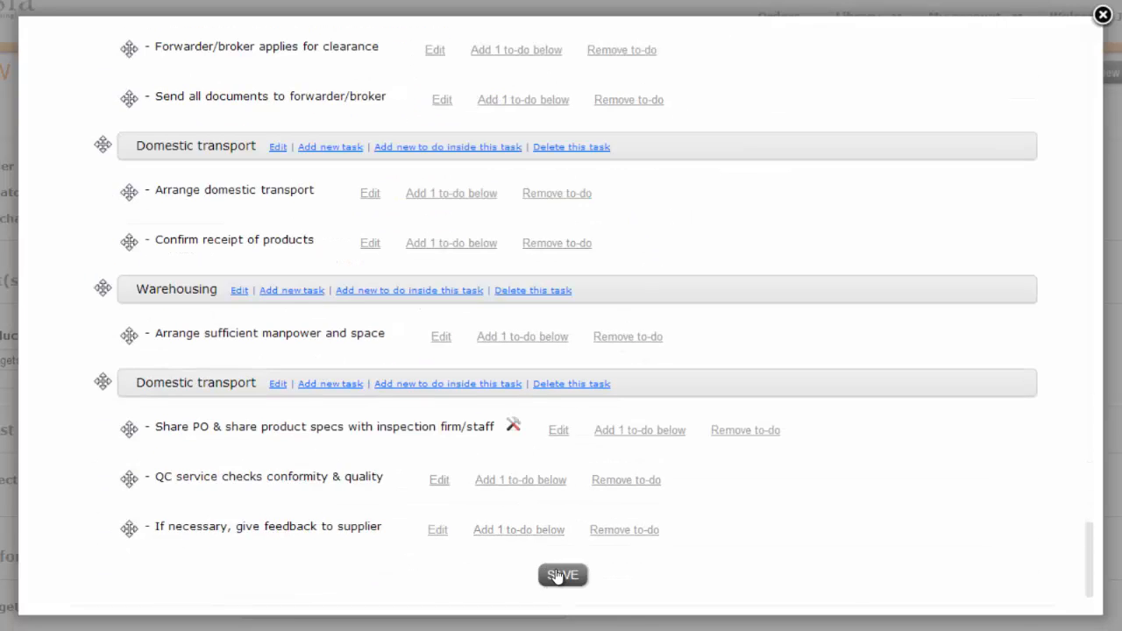
click(1104, 16)
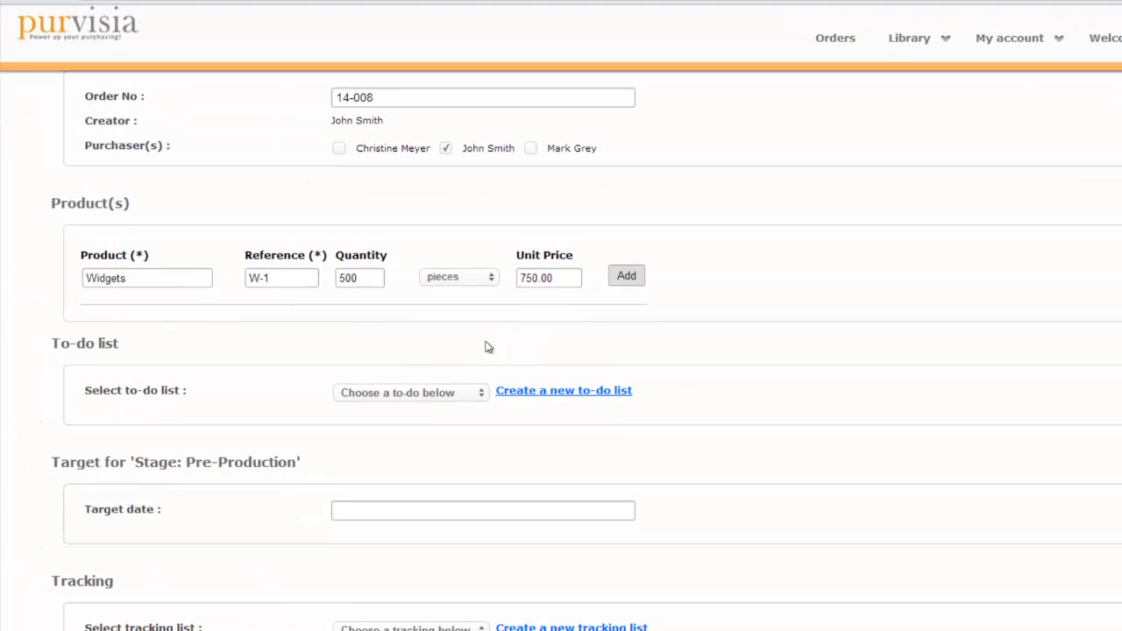
click(455, 392)
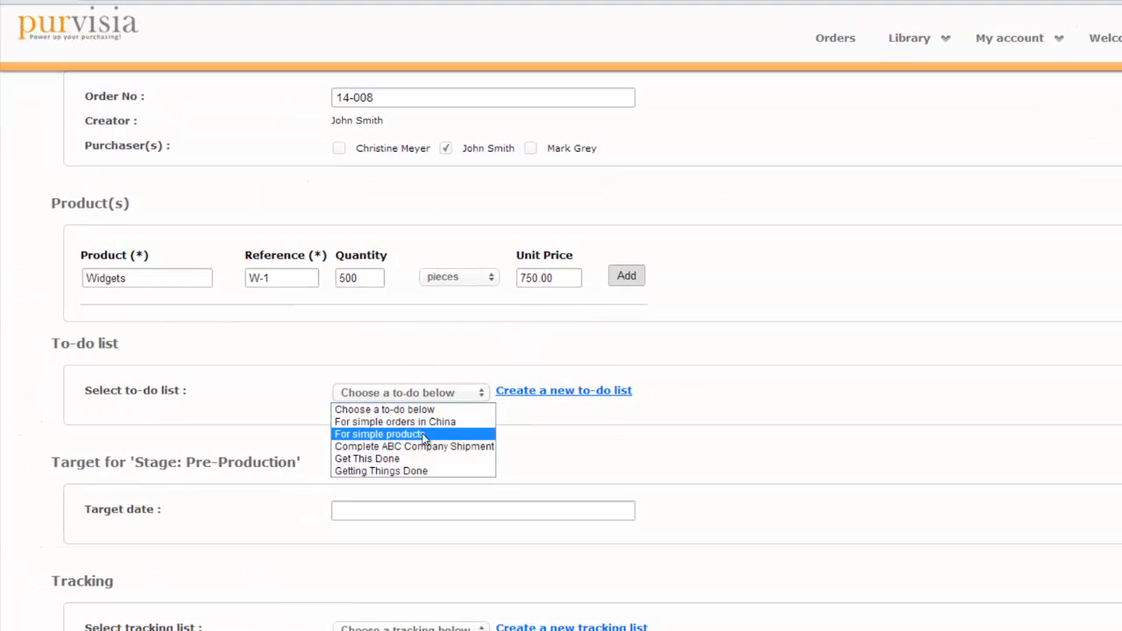
click(385, 473)
Set the target date for the Pre-Production stage to 2014-03-24.
scroll(390, 456, down, 3)
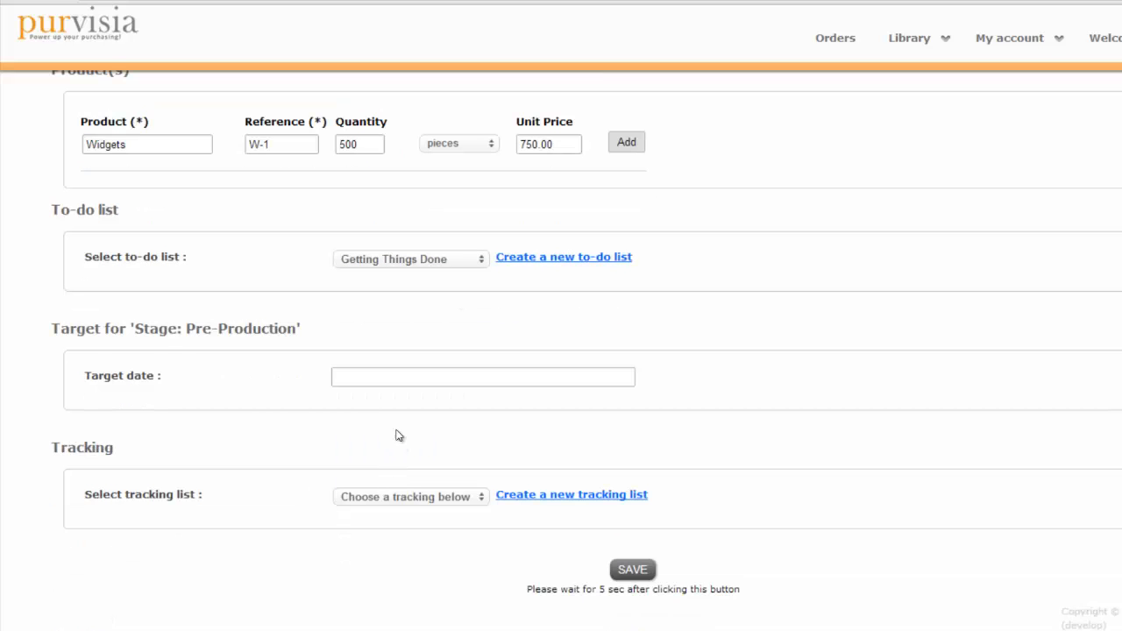
click(365, 379)
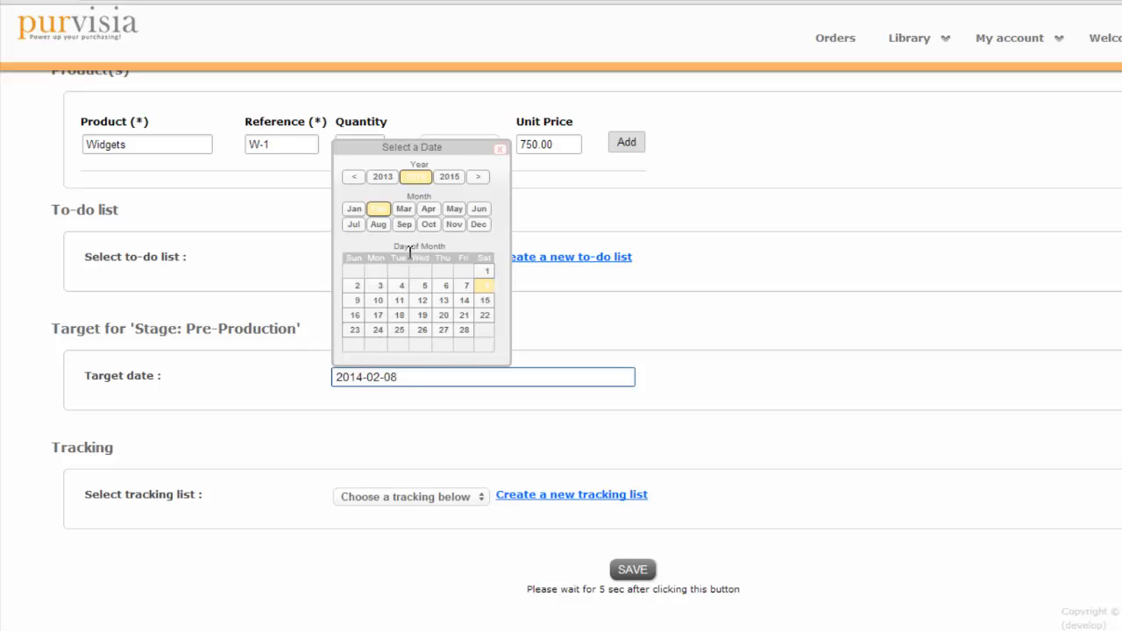
click(408, 211)
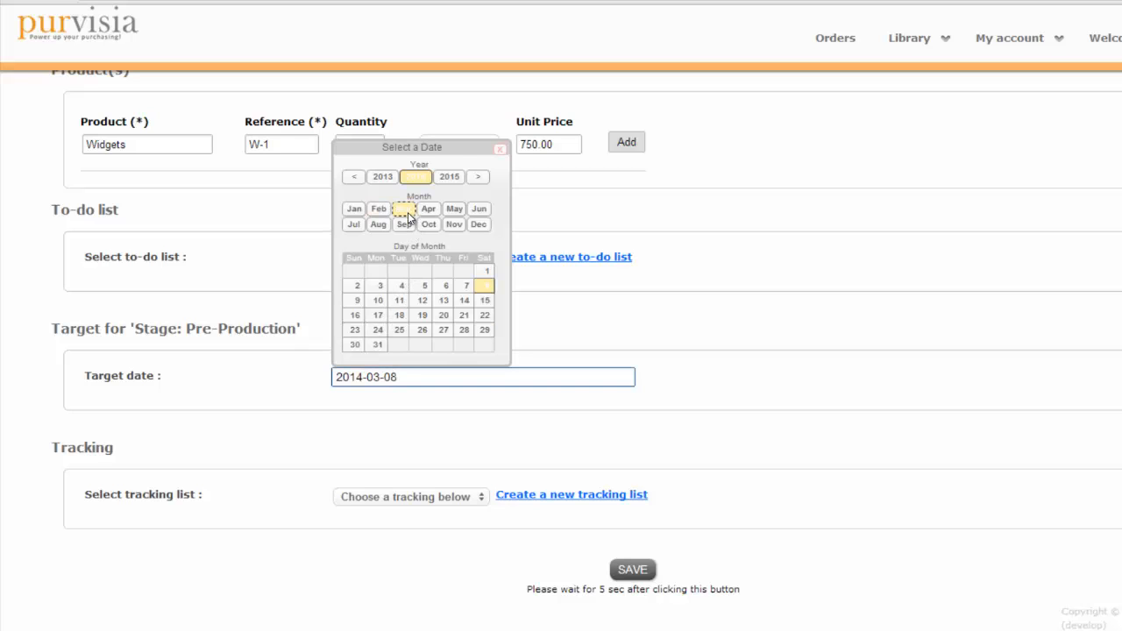
click(382, 331)
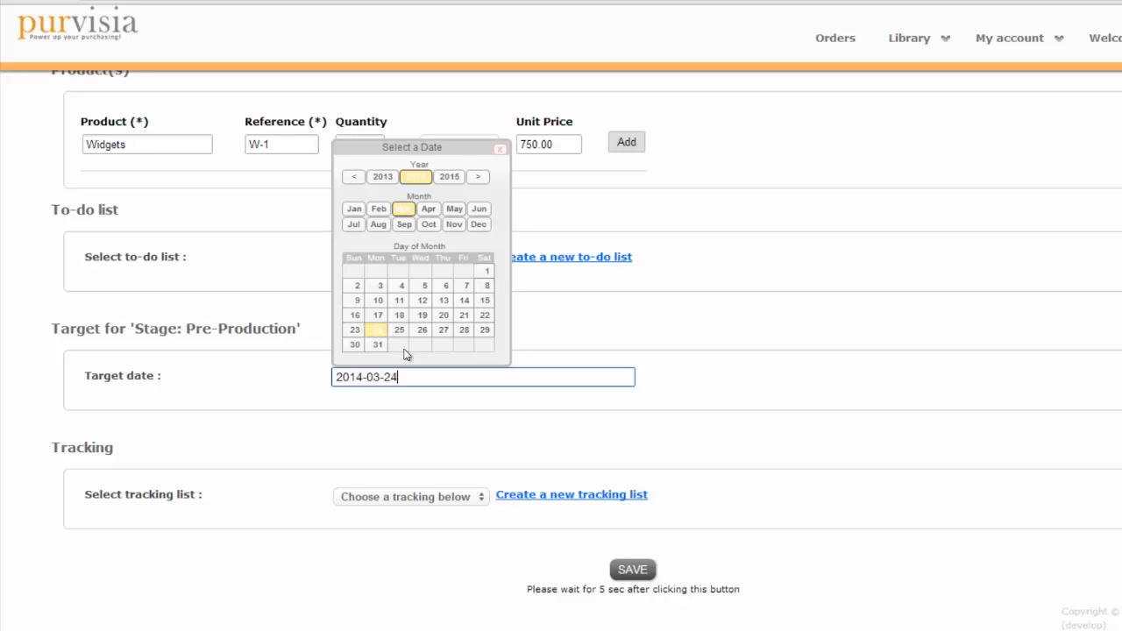
click(450, 404)
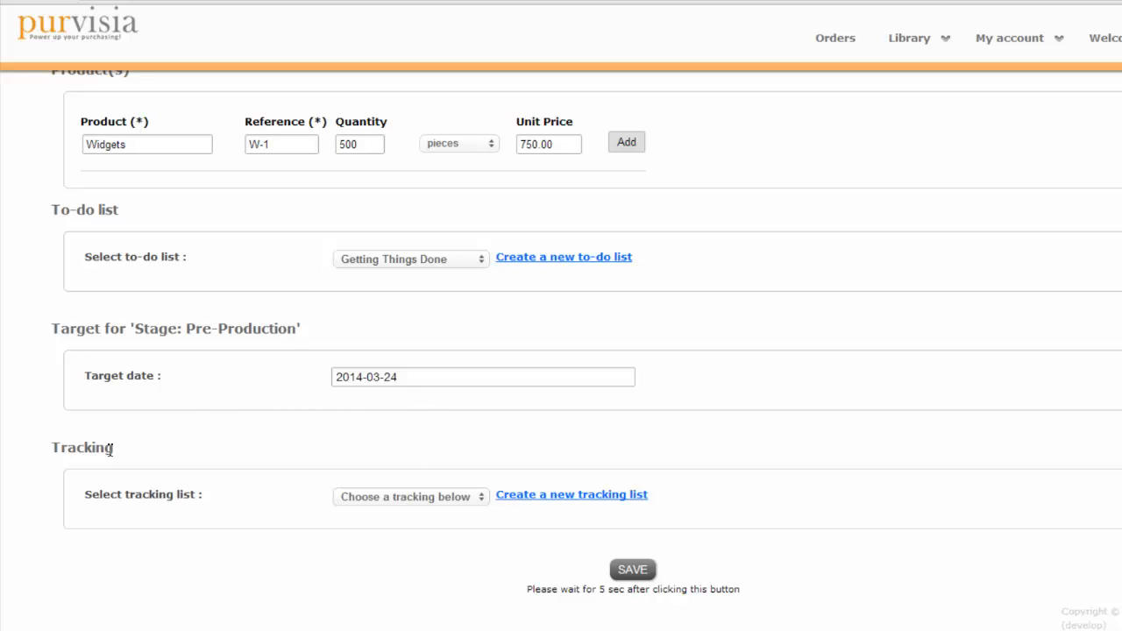
Check the available tracking lists, and start a new tracking list with the option to create it from scratch.
click(412, 497)
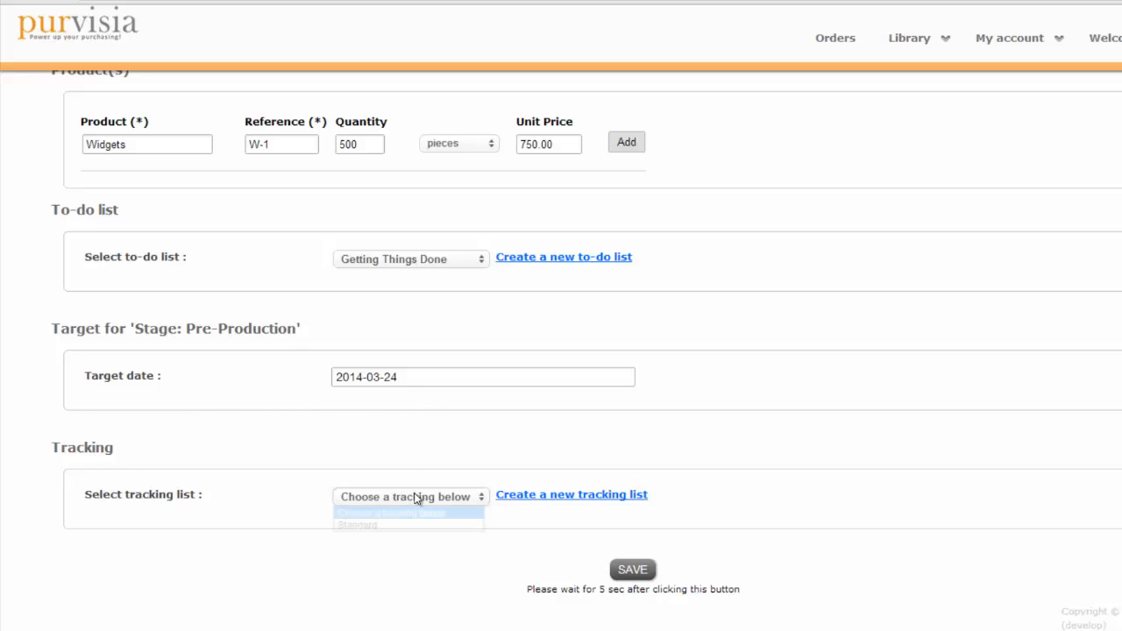
click(517, 497)
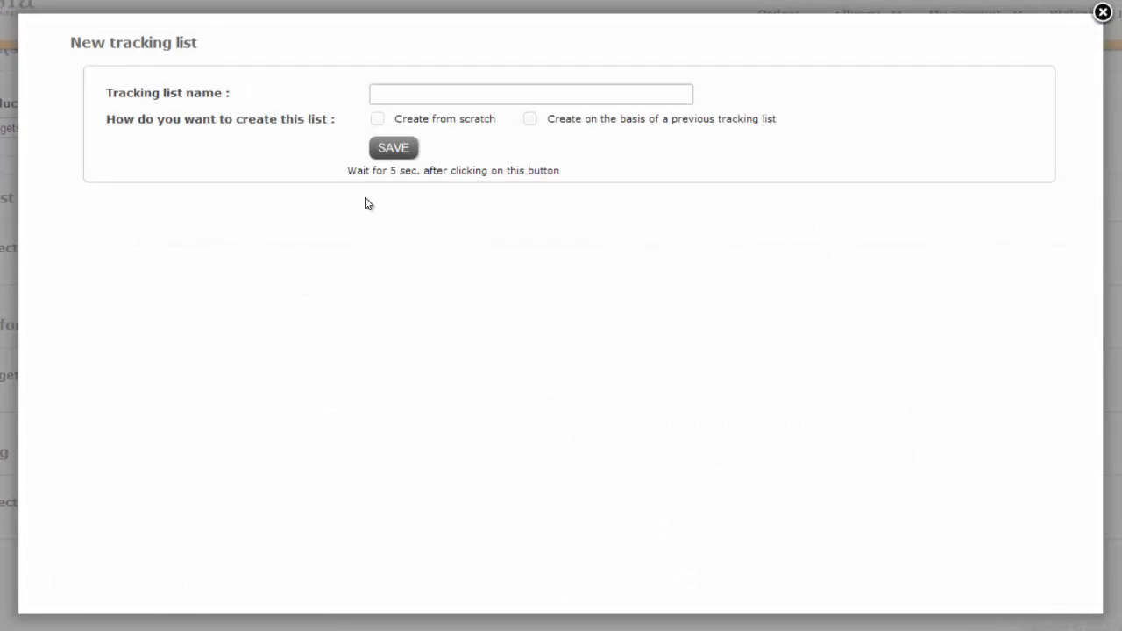
click(378, 120)
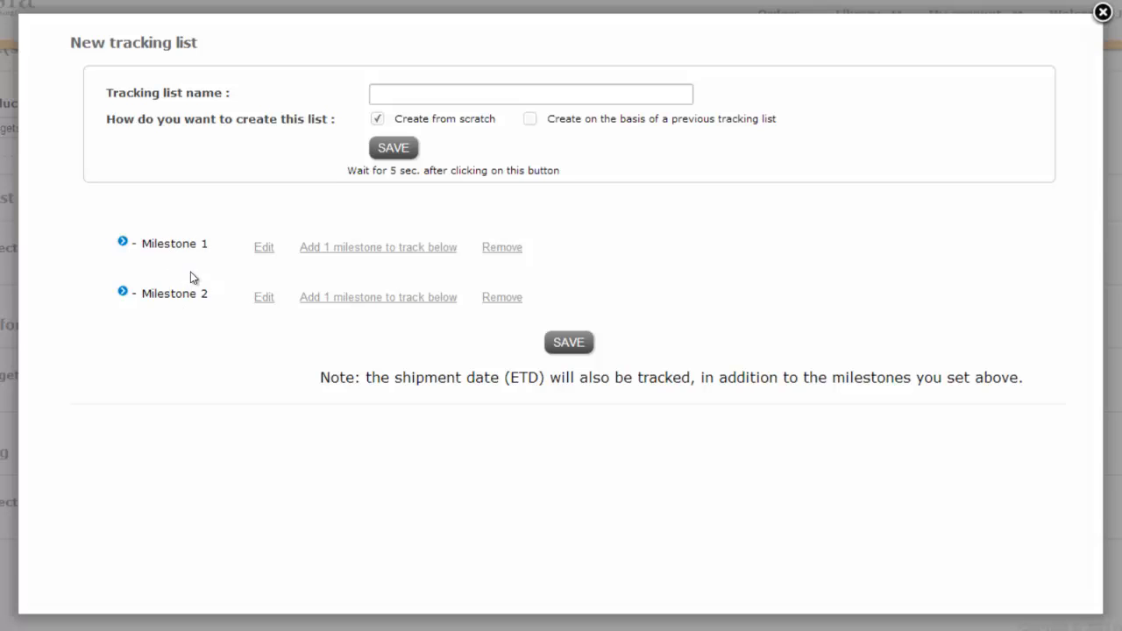
Try basing the new tracking list on the predefined Standard list, and close the form without saving.
click(530, 119)
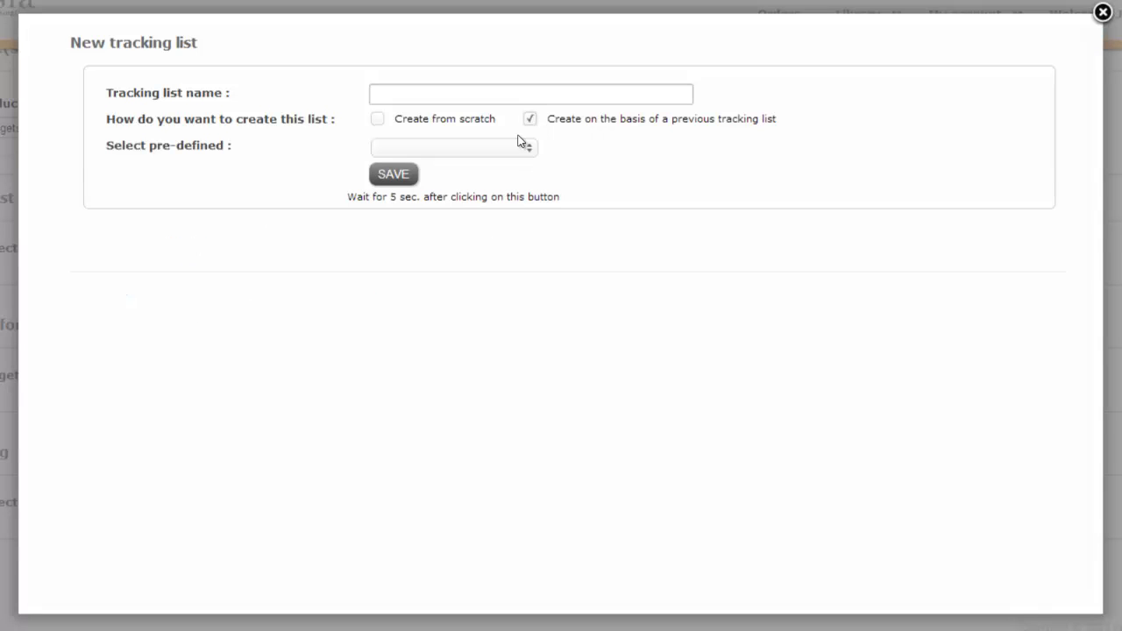
click(518, 147)
click(505, 180)
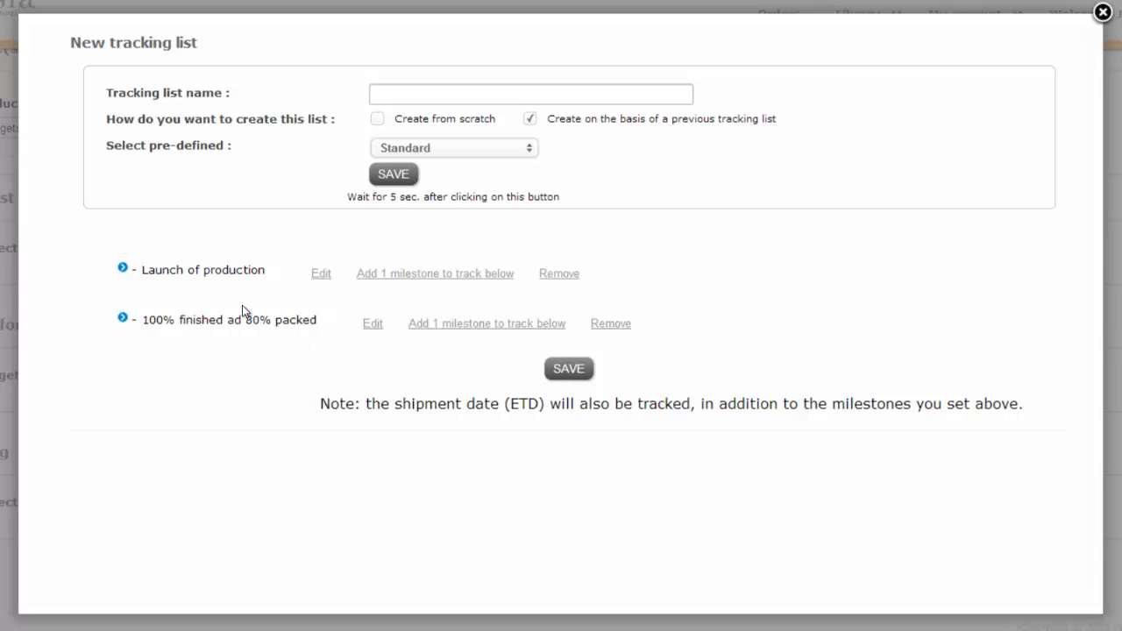
click(1101, 11)
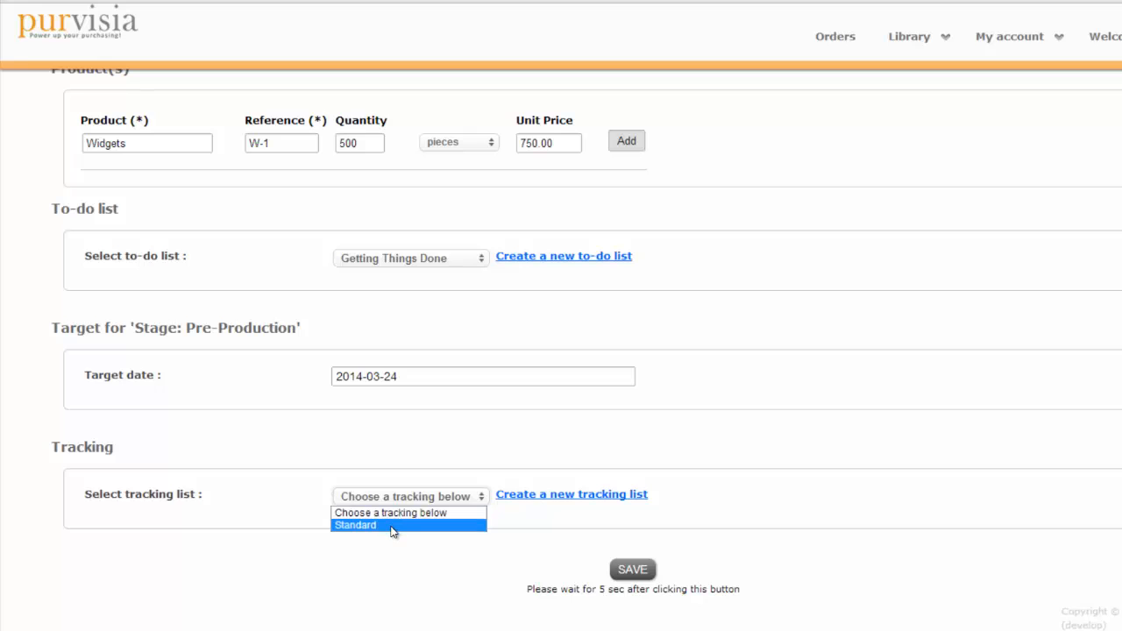
Select Standard as the order's tracking list and try to save the order.
click(392, 526)
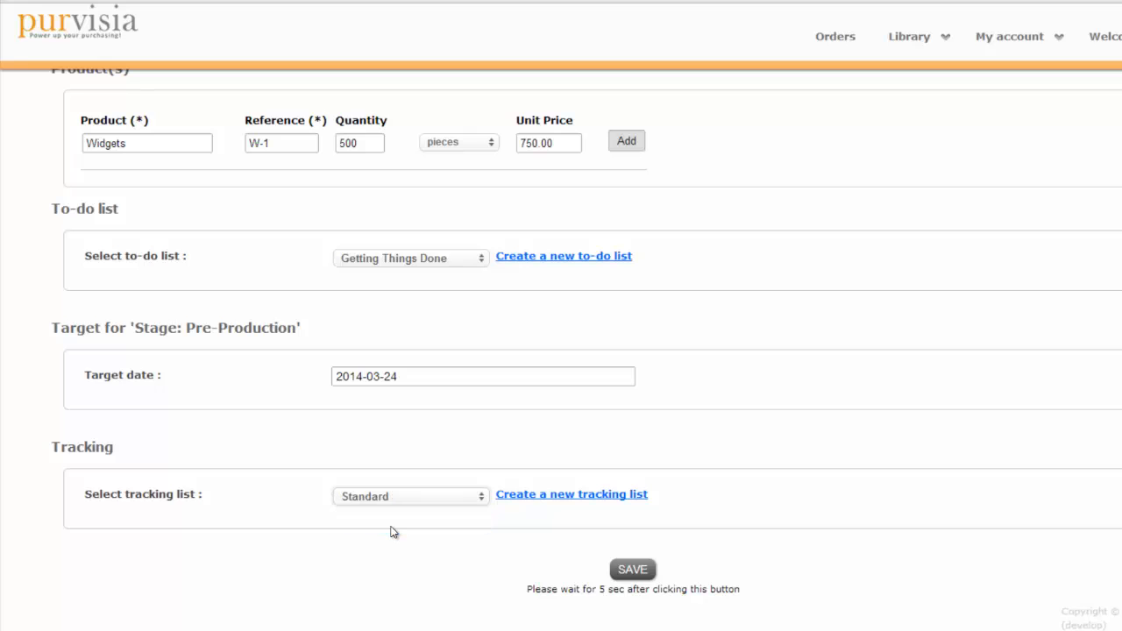
click(639, 570)
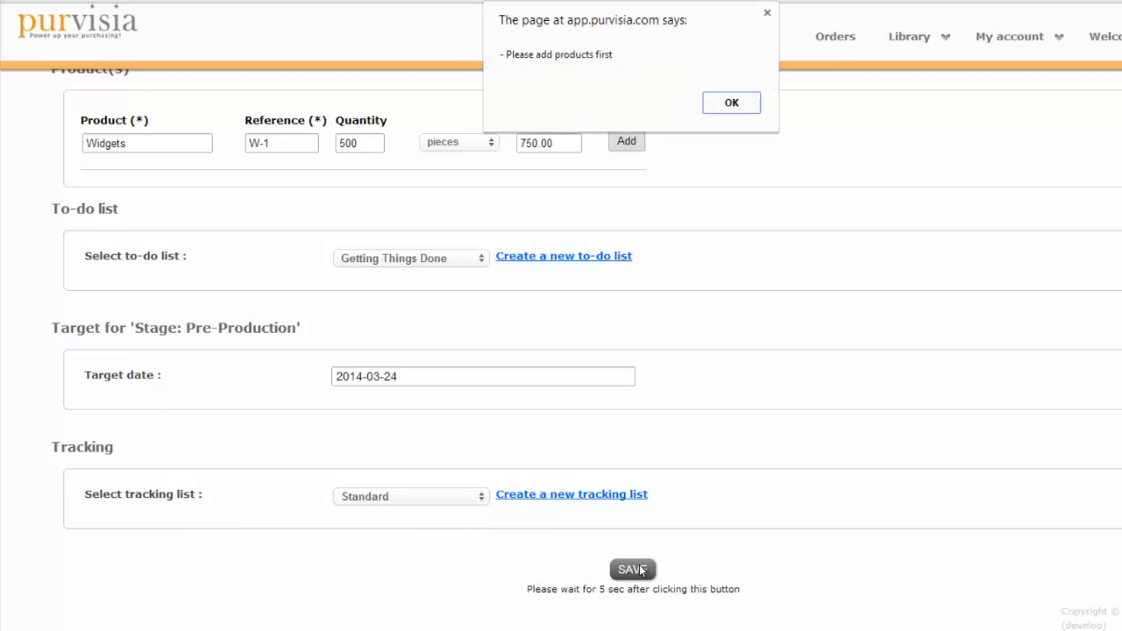
click(750, 105)
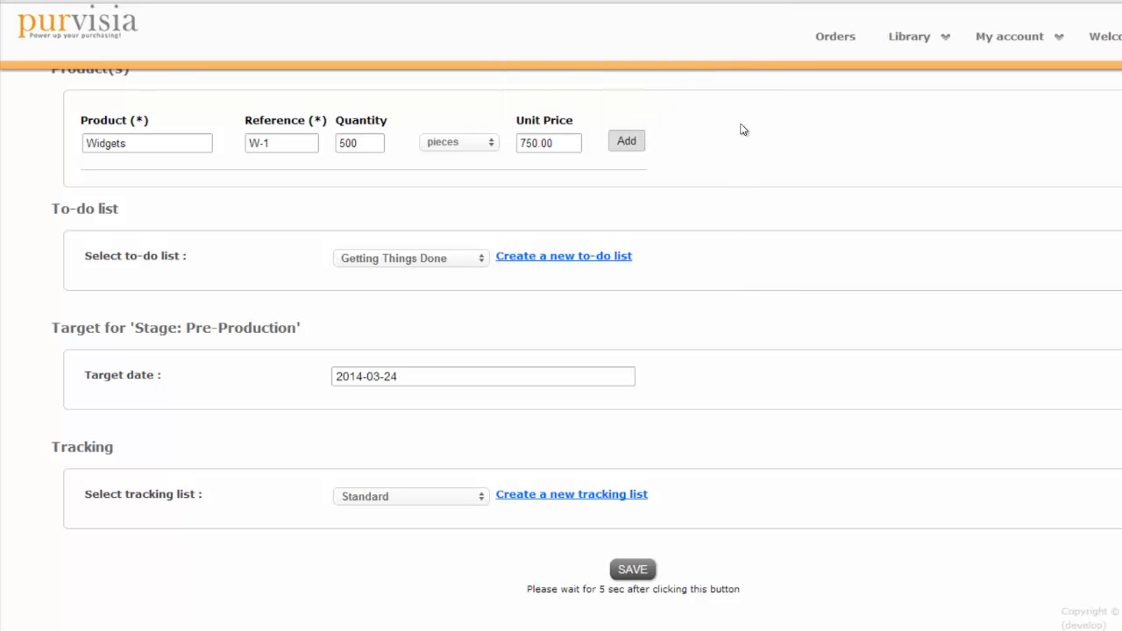
Add the filled-in Widgets product line to the order and save the order.
scroll(736, 176, up, 3)
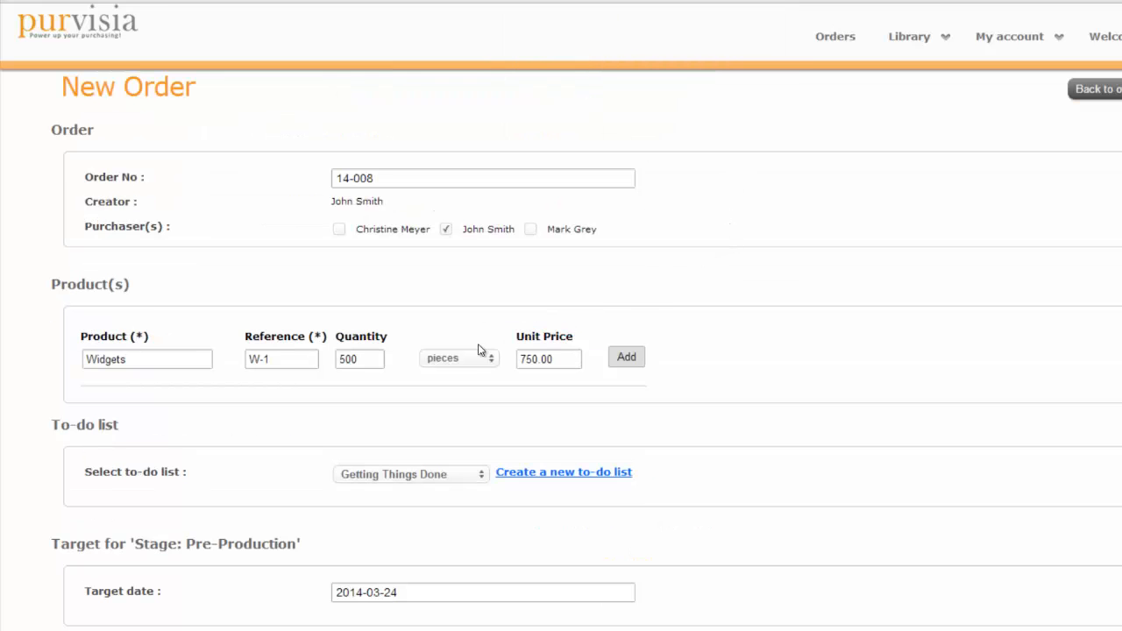
click(624, 355)
scroll(769, 360, down, 3)
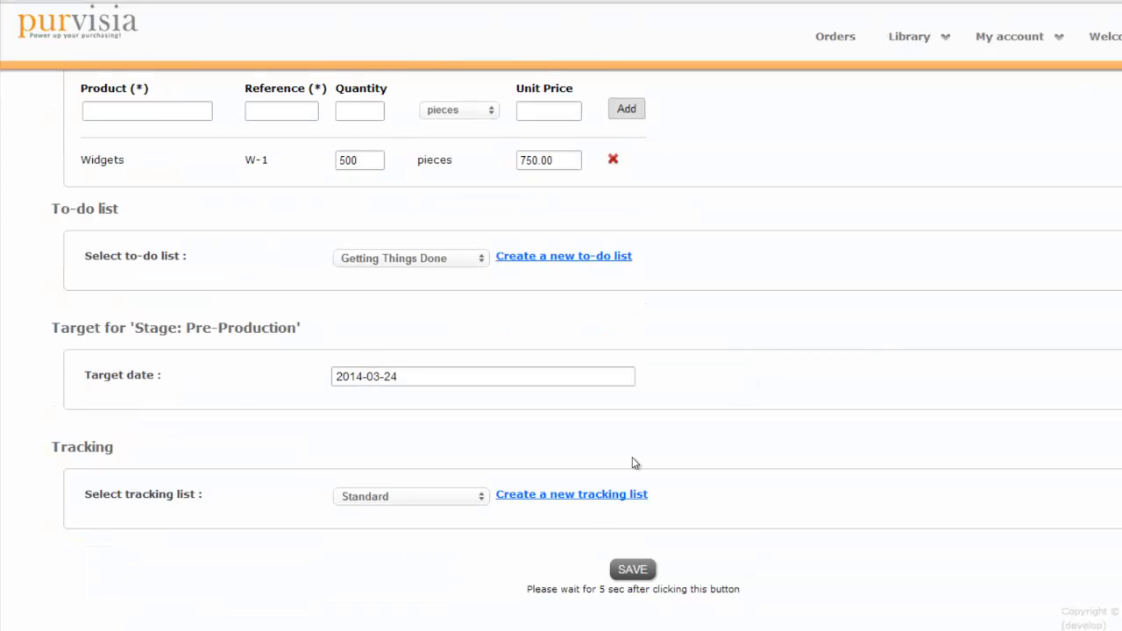
click(638, 568)
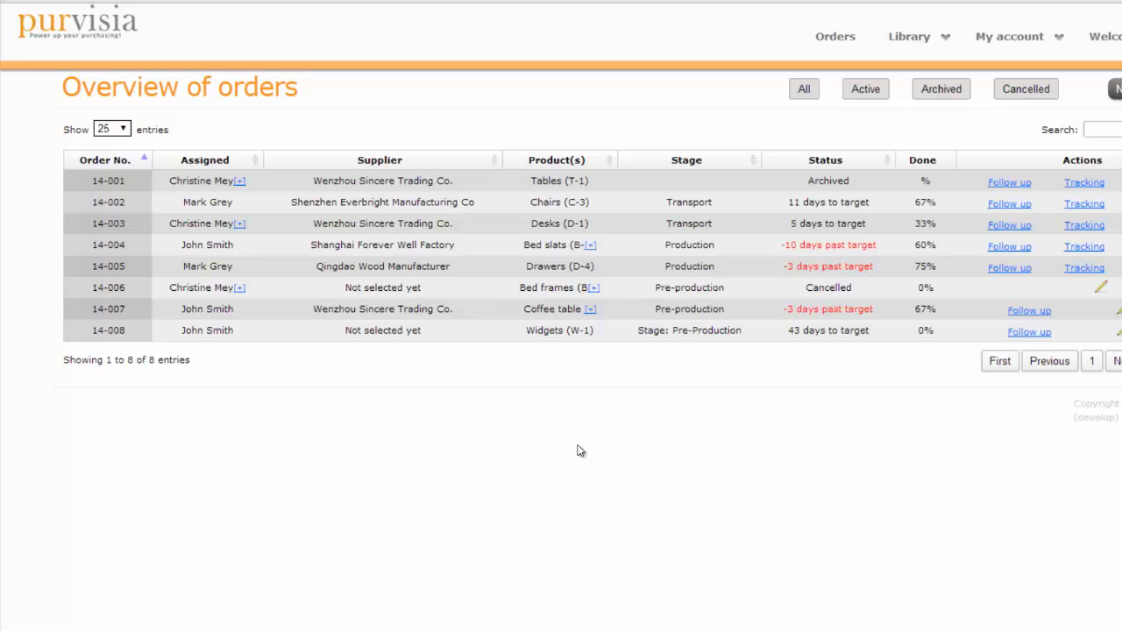
Open the follow-up page of the new Widgets order and look through its Pre-Production tasks.
click(1028, 332)
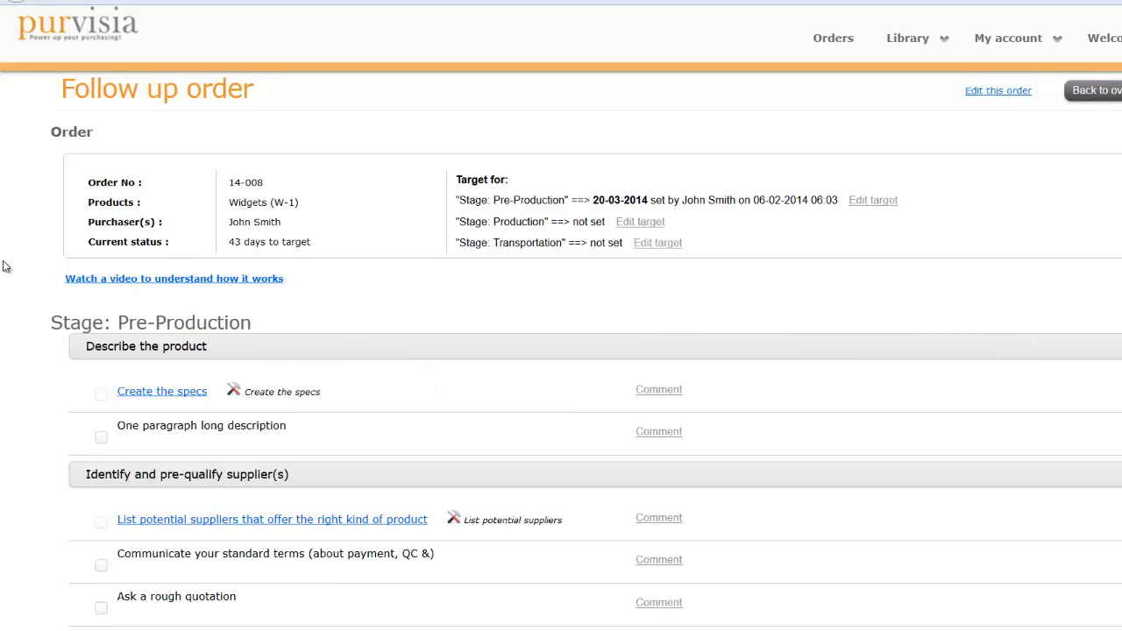
scroll(4, 266, down, 2)
scroll(71, 313, down, 1)
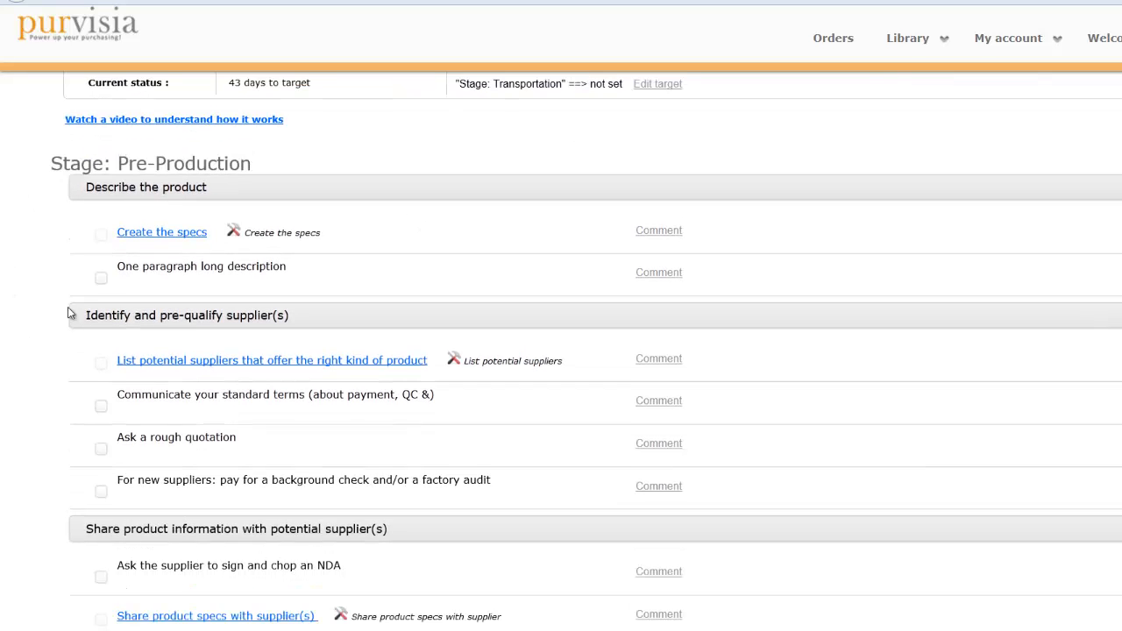
scroll(58, 330, down, 1)
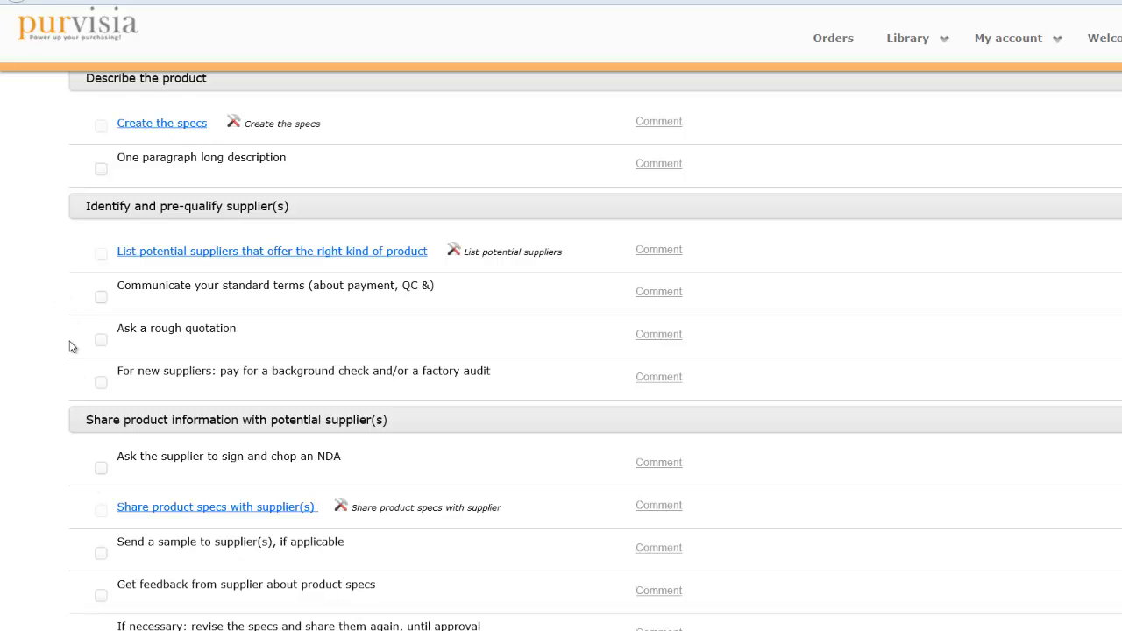
scroll(70, 344, up, 2)
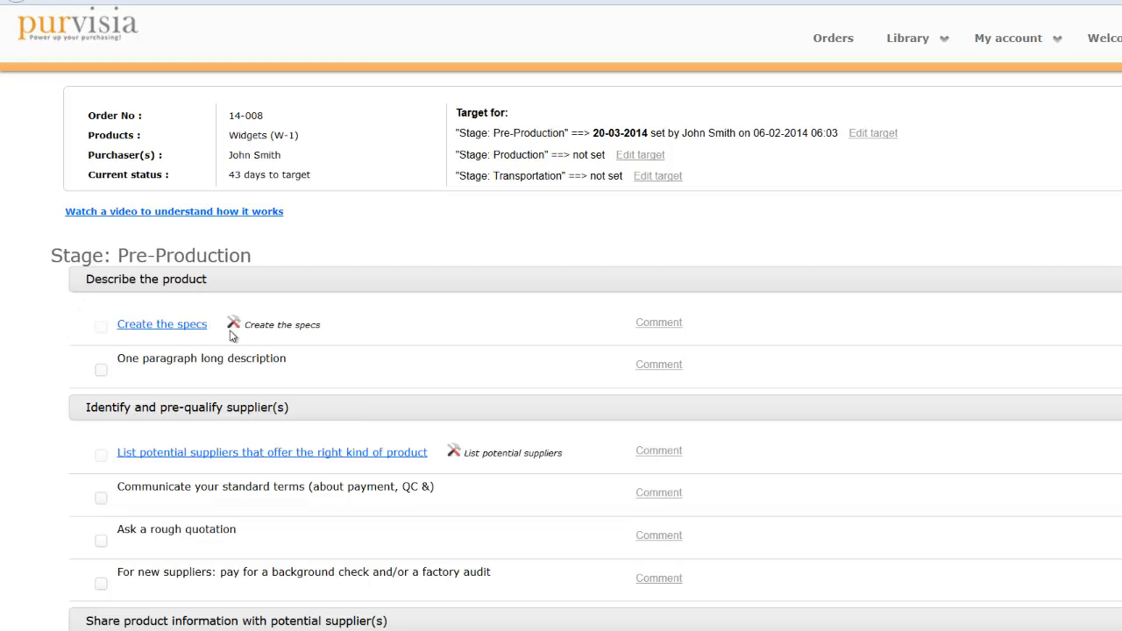
Upload Wizard.pdf as the product spec sheet for the "Create the specs" task and save it.
click(175, 325)
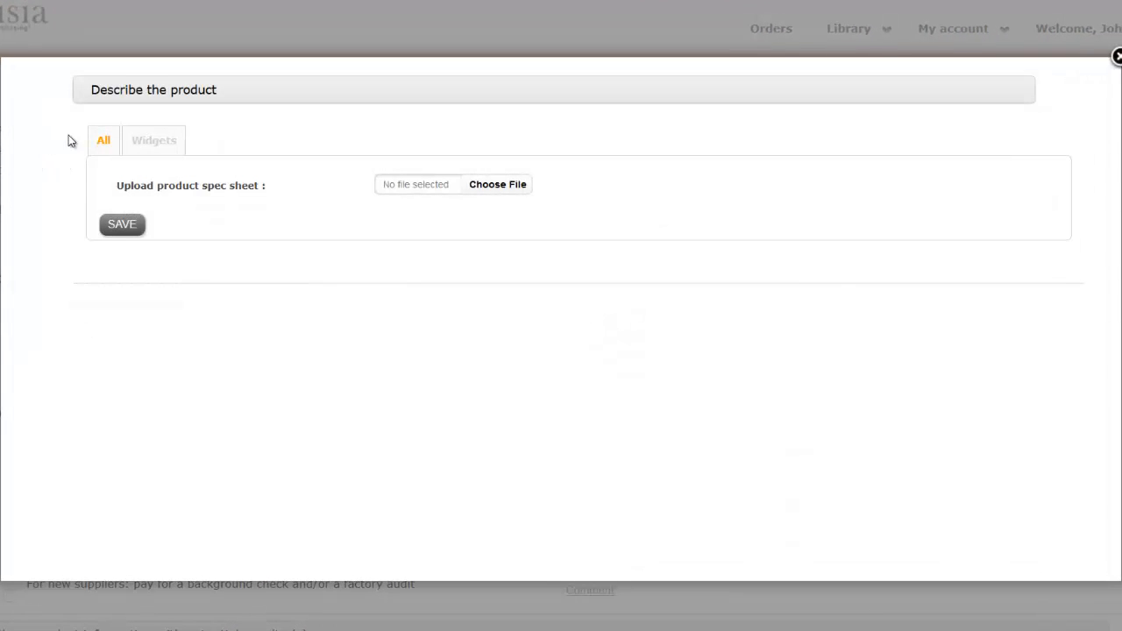
click(502, 186)
drag(543, 159, 546, 191)
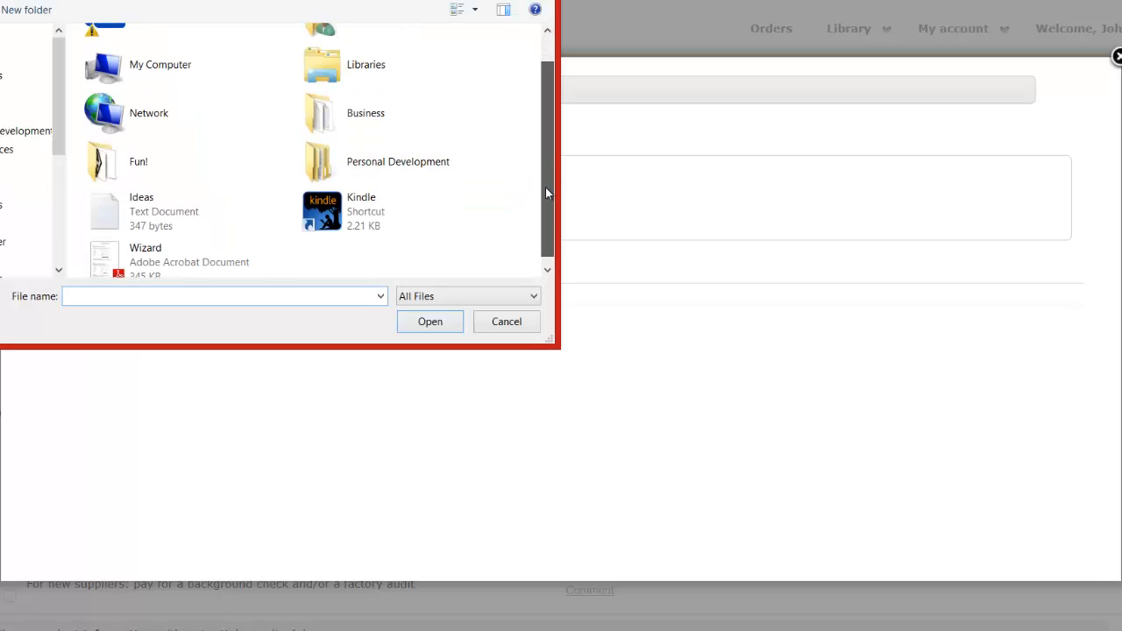
double_click(120, 258)
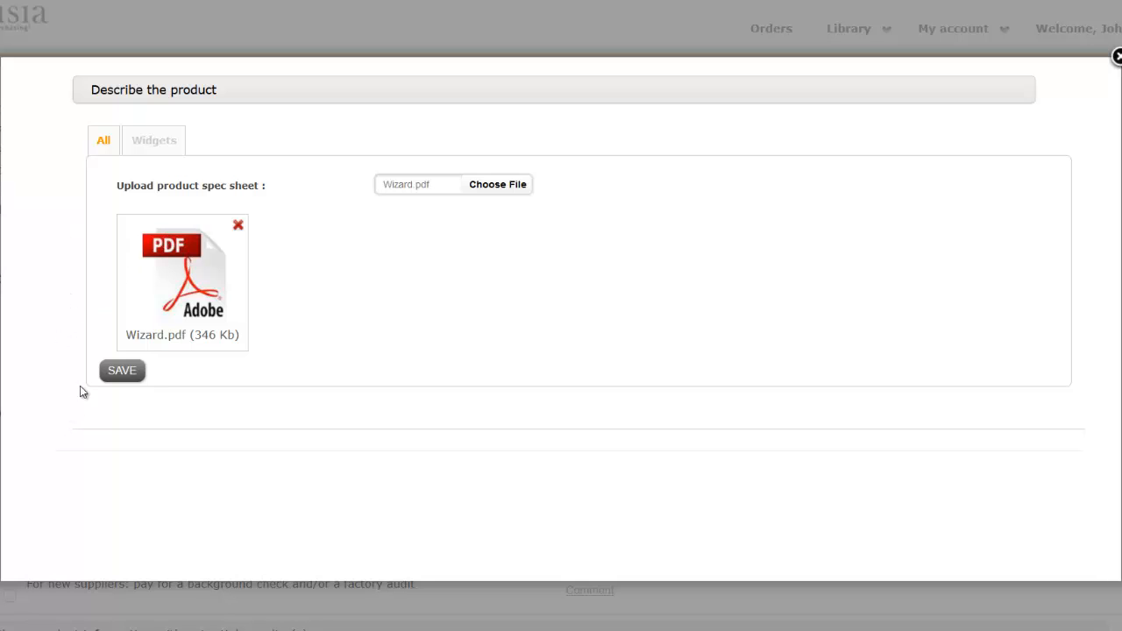
click(117, 380)
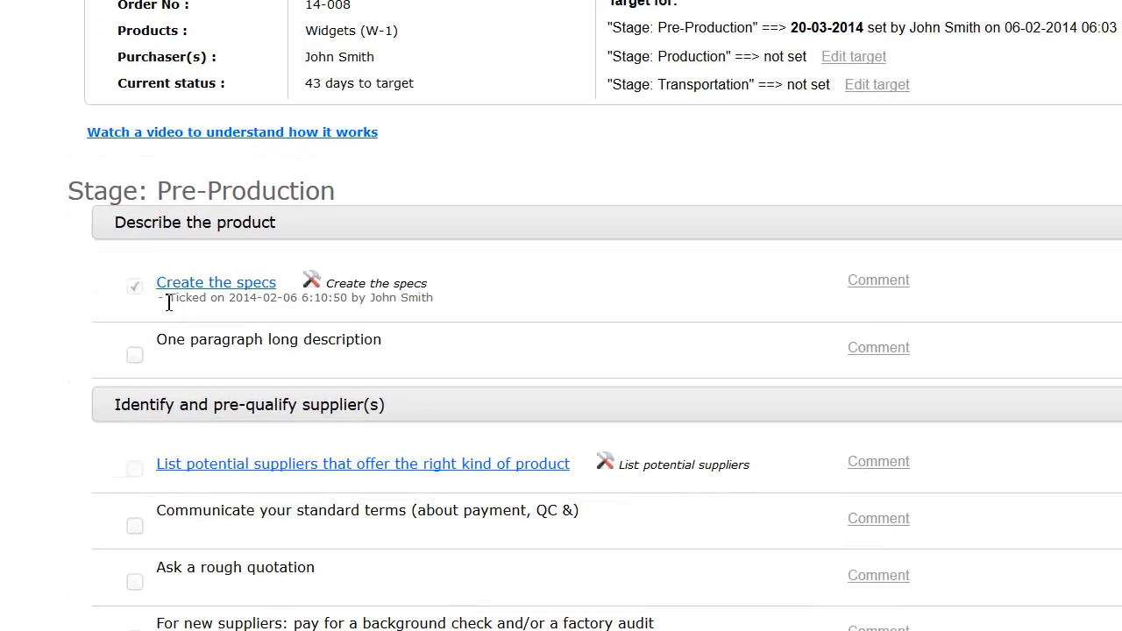
Check the completion record under "Create the specs", and mark "One paragraph long description" as done.
drag(170, 303, 444, 303)
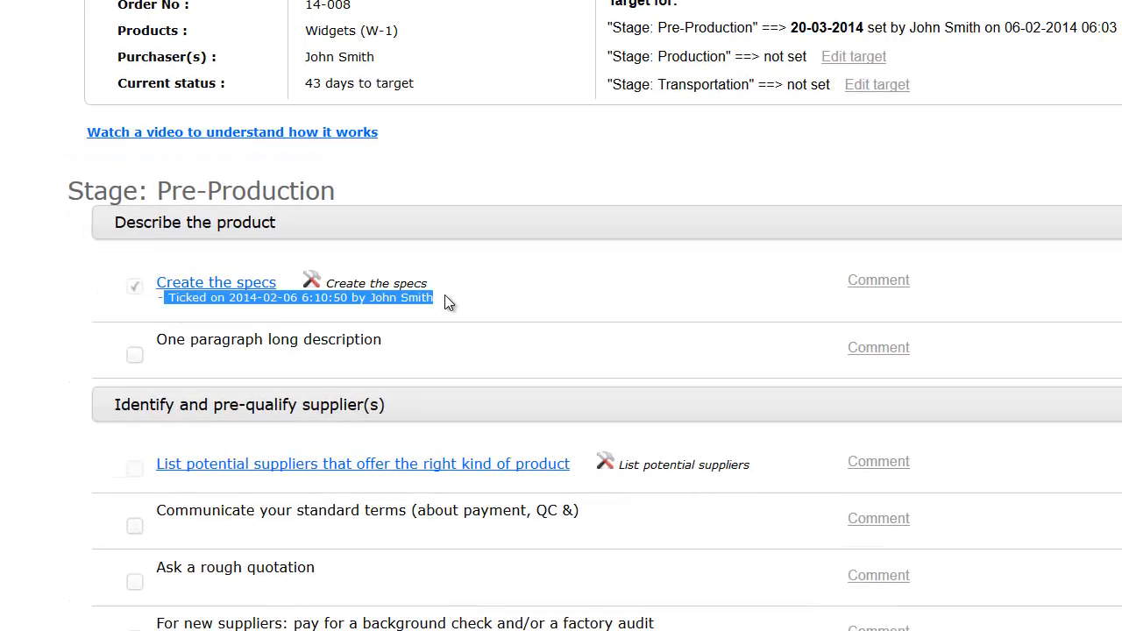
click(445, 298)
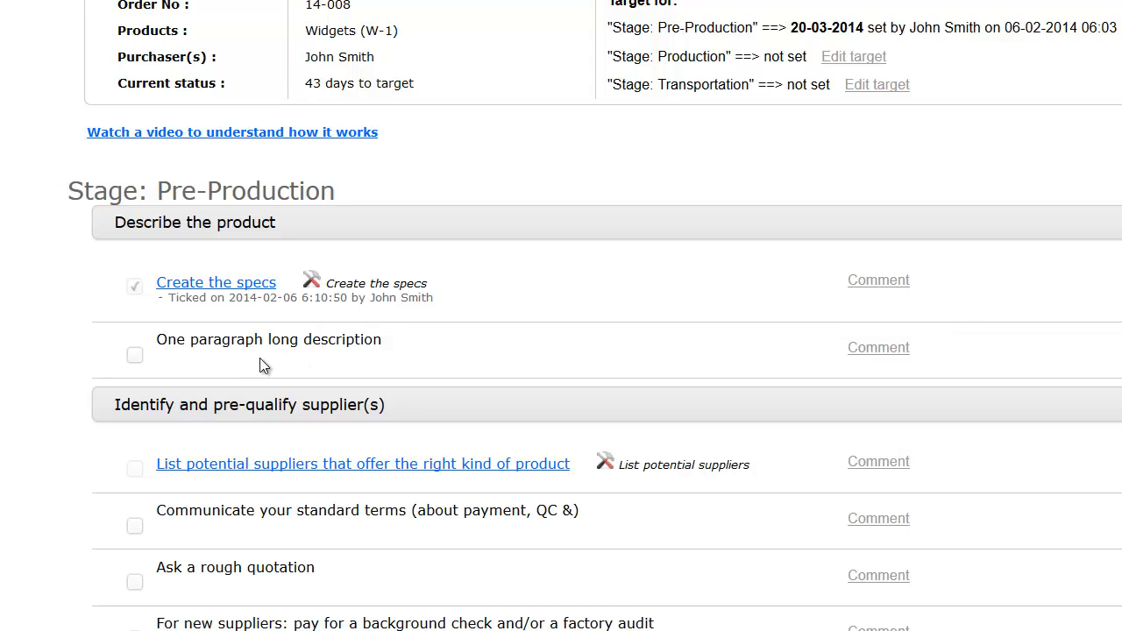
click(136, 356)
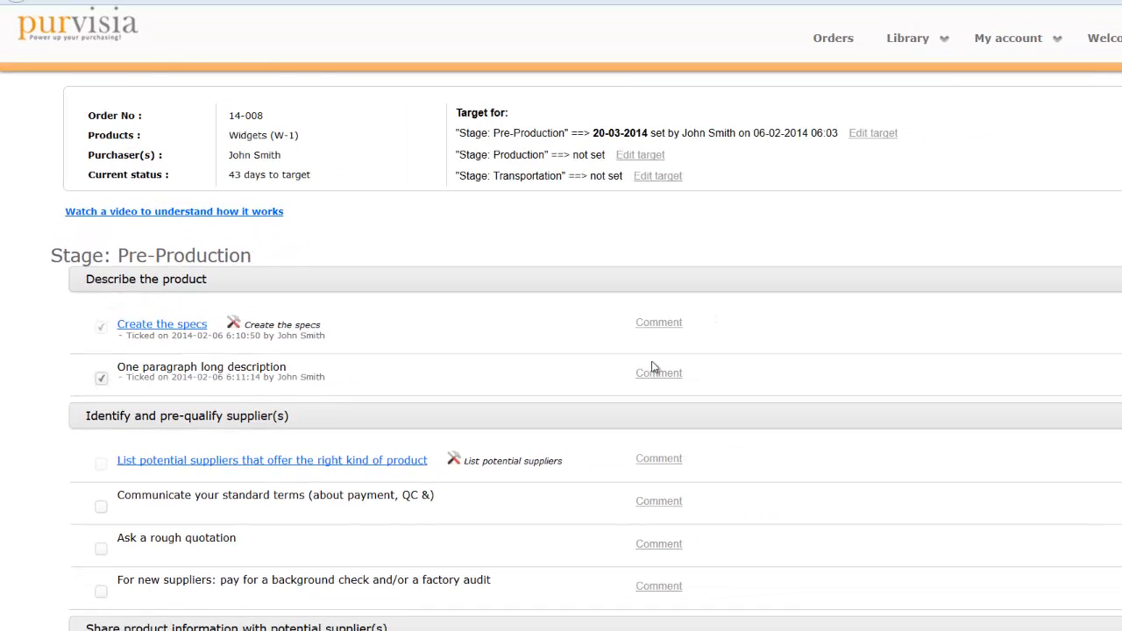
Add the comment "Finished as you requested!" to the "One paragraph long description" task.
click(658, 373)
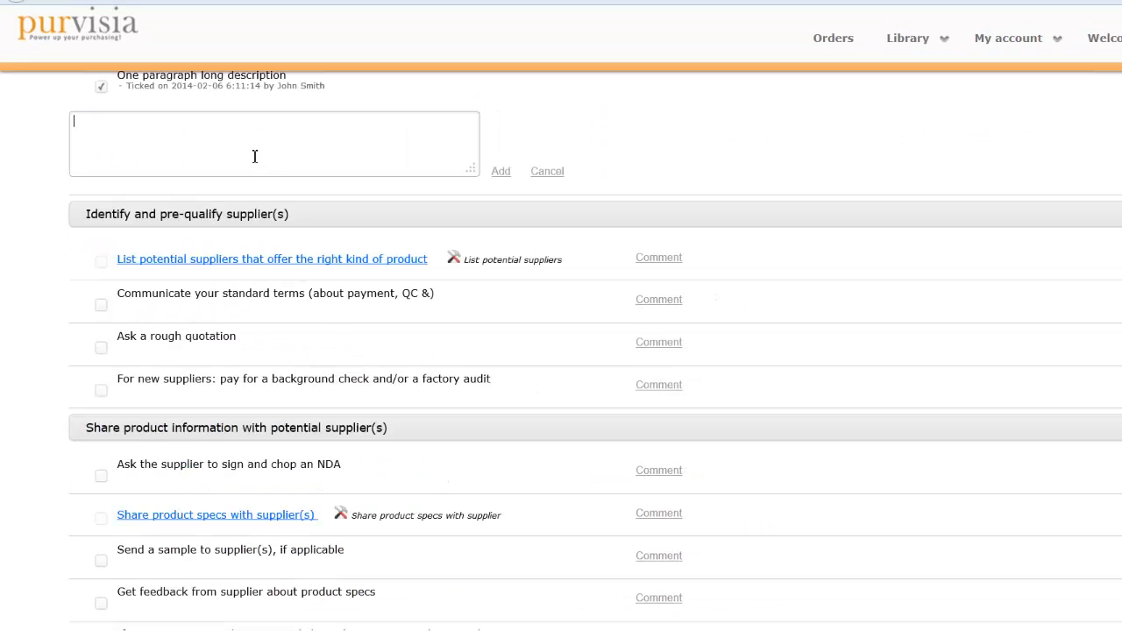
text(Finished as you r)
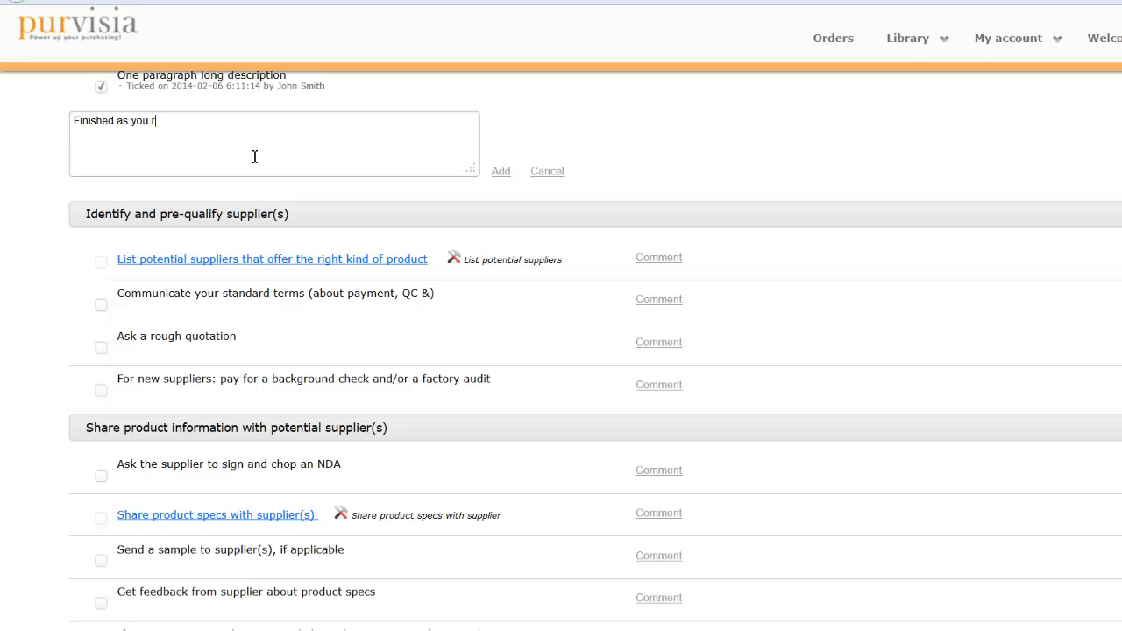
text(equested!)
click(501, 171)
scroll(52, 230, up, 3)
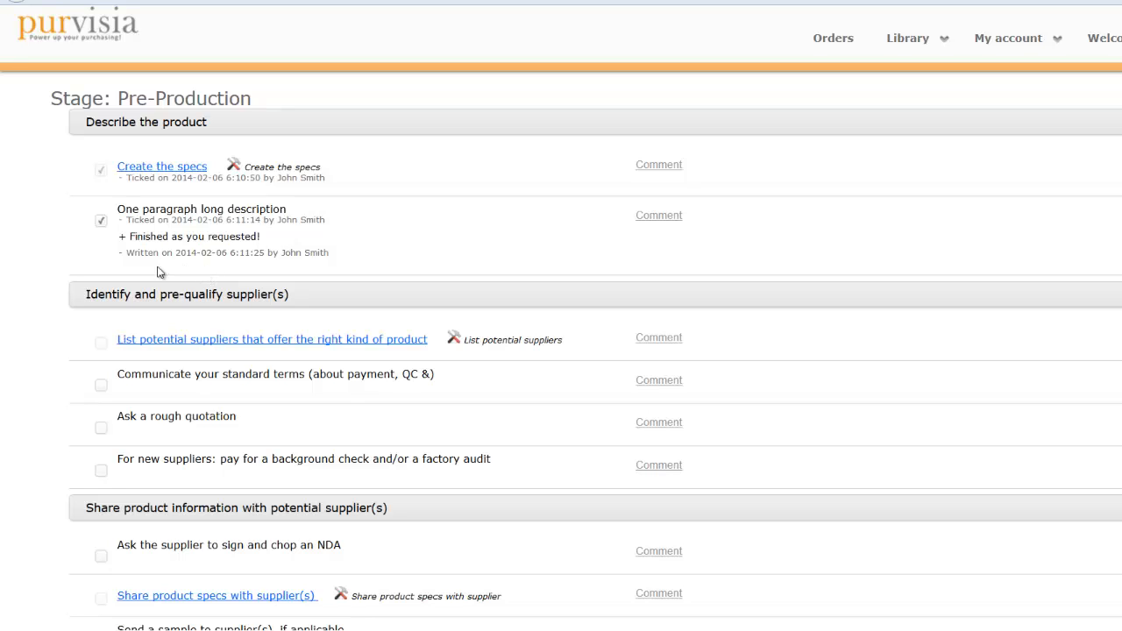
In the task for listing potential suppliers, check the new supplier form, and add the existing Shanghai Forever Well Factory to the selection.
click(180, 345)
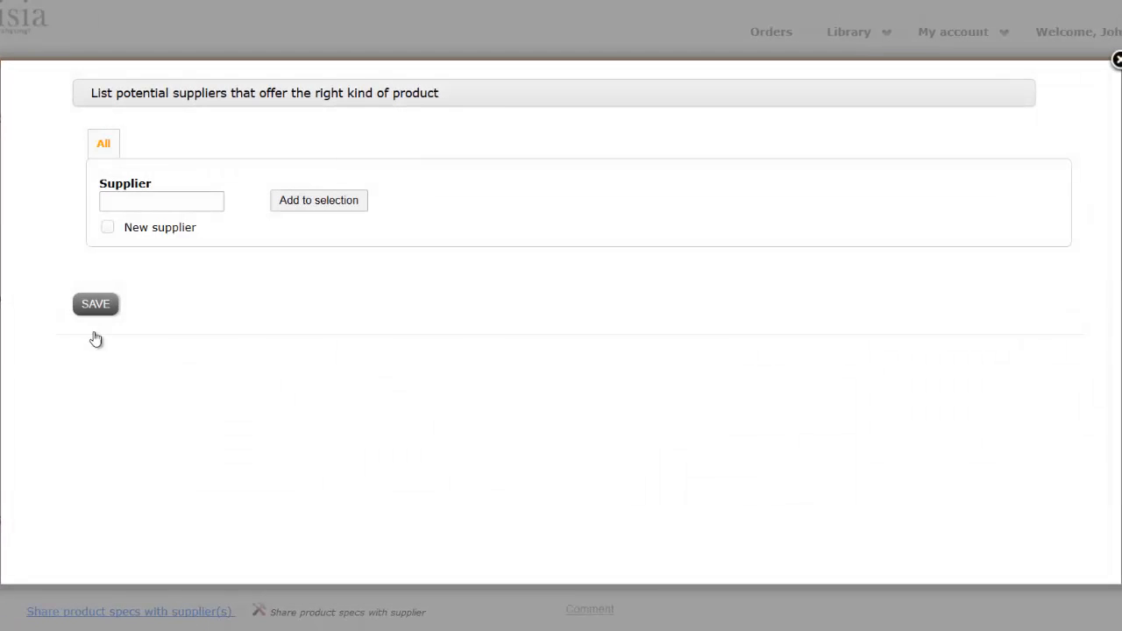
click(108, 228)
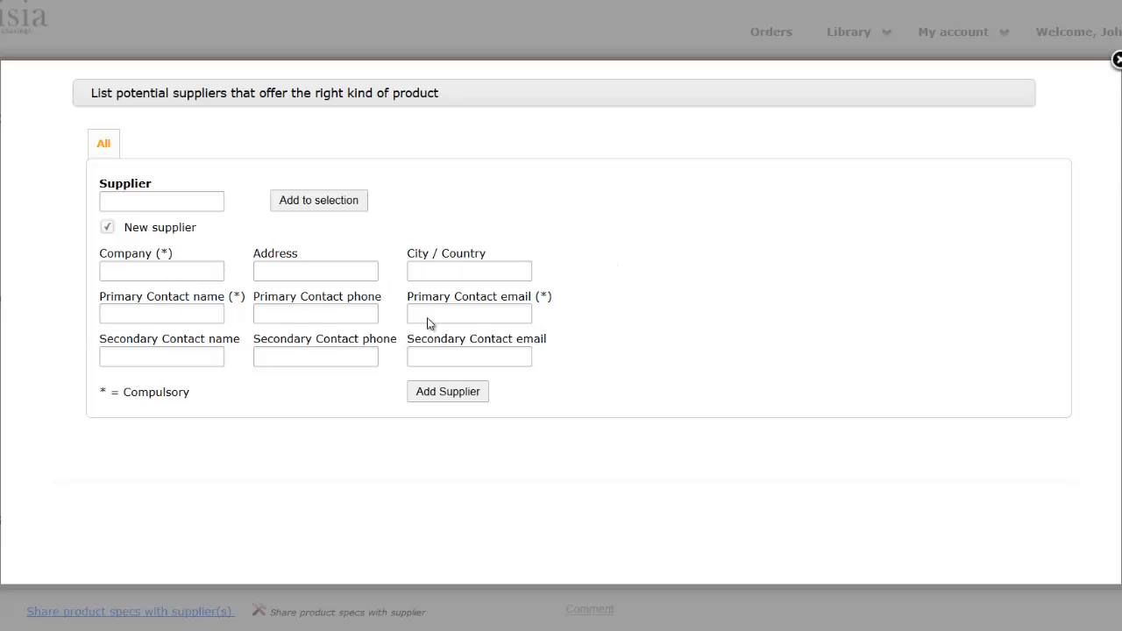
click(108, 228)
click(127, 205)
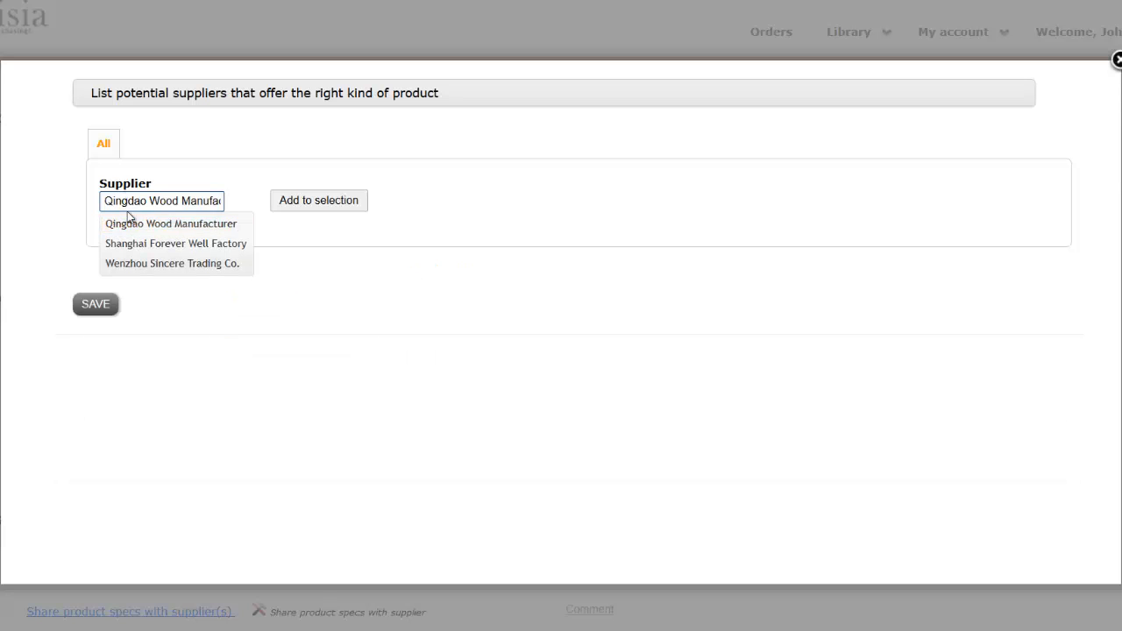
click(154, 251)
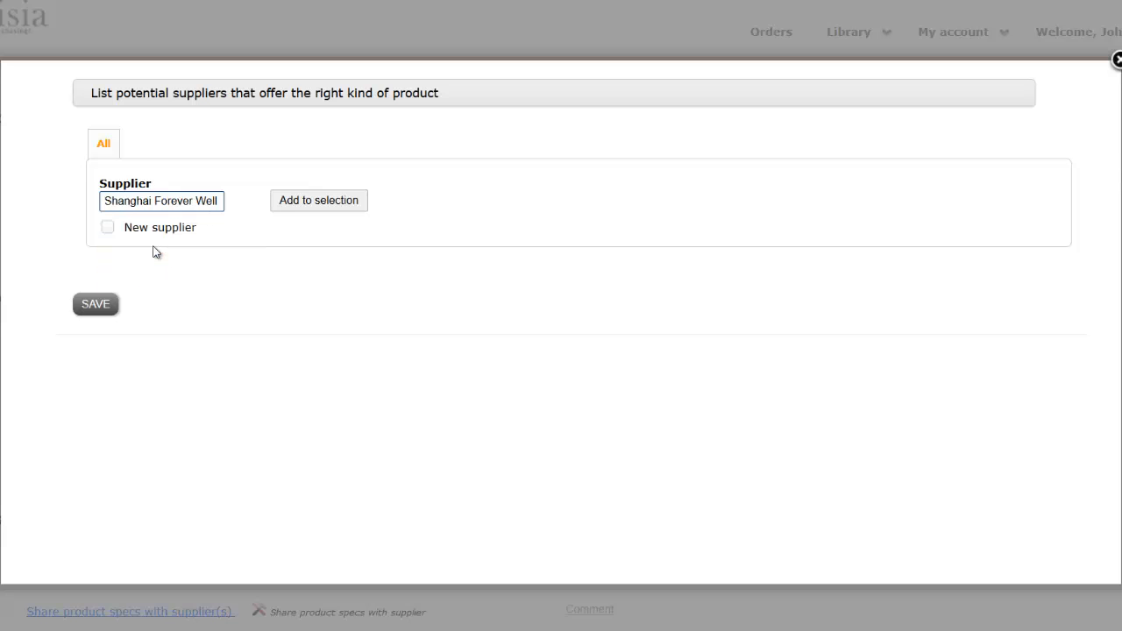
click(305, 203)
Add Wenzhou Sincere Trading Co. to the potential suppliers and save the selection.
click(175, 204)
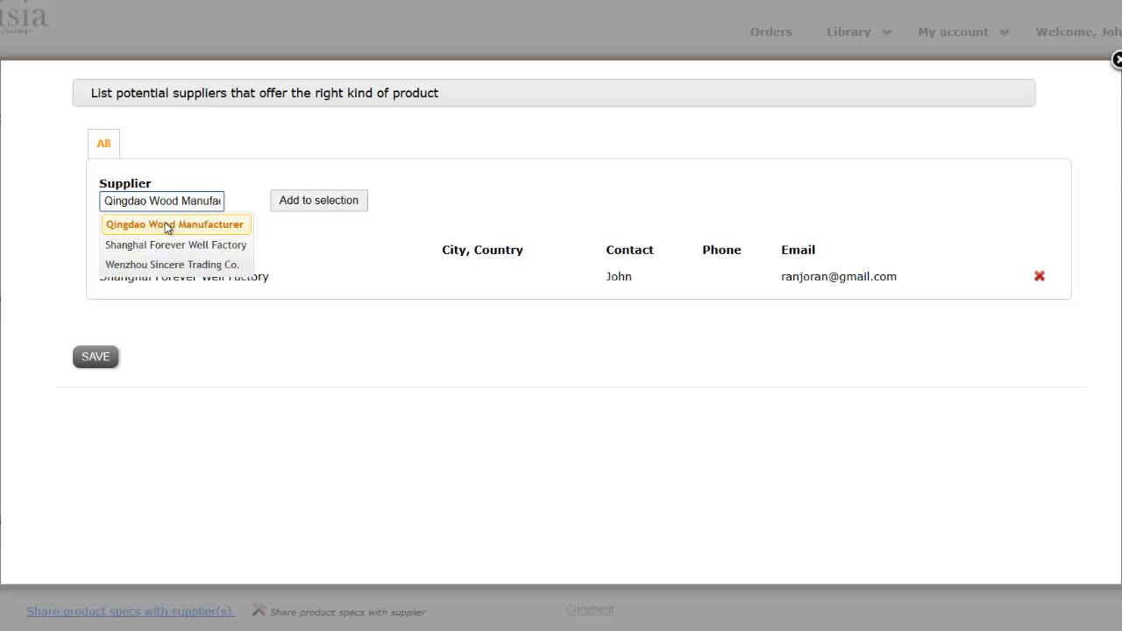
click(149, 279)
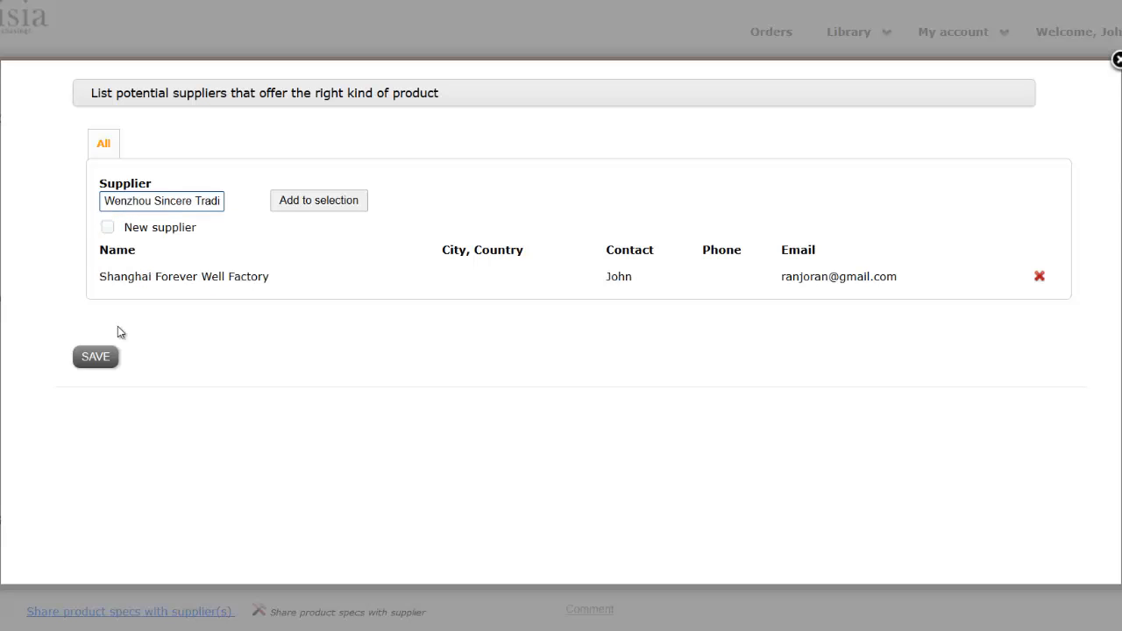
click(292, 205)
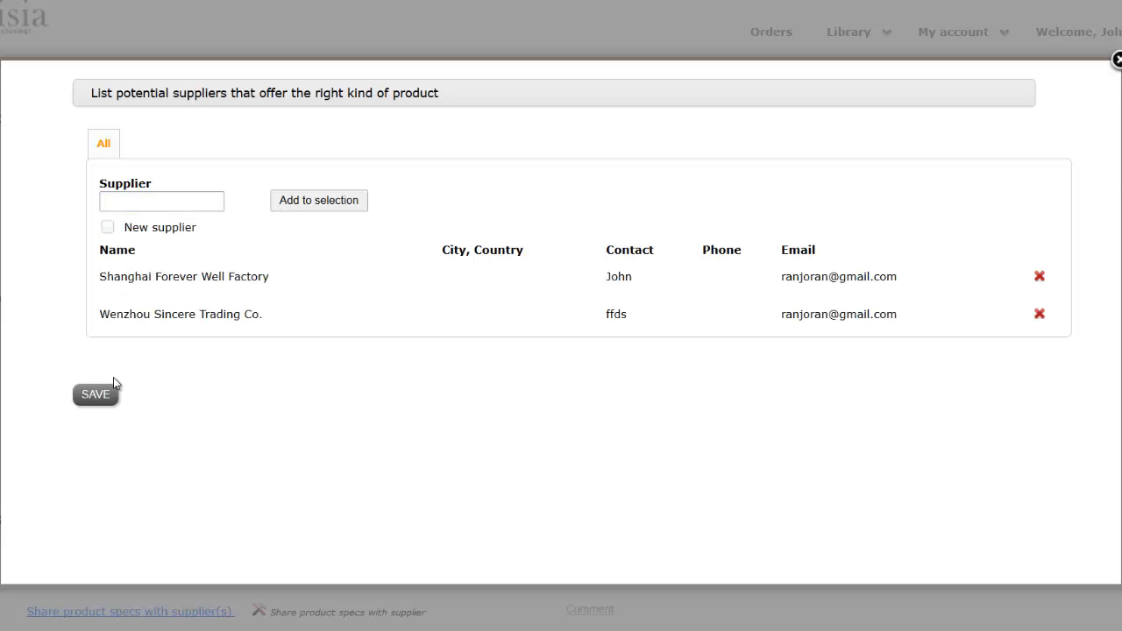
click(106, 394)
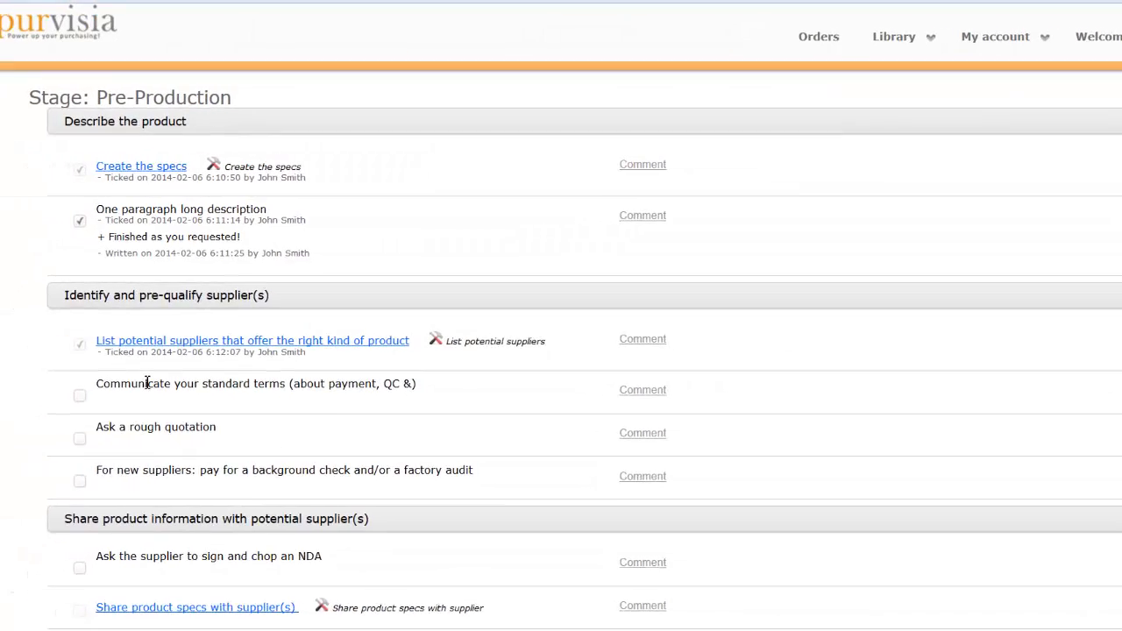
Review the remaining Pre-Production tasks from supplier qualification to "Finalize product specs".
scroll(155, 383, down, 3)
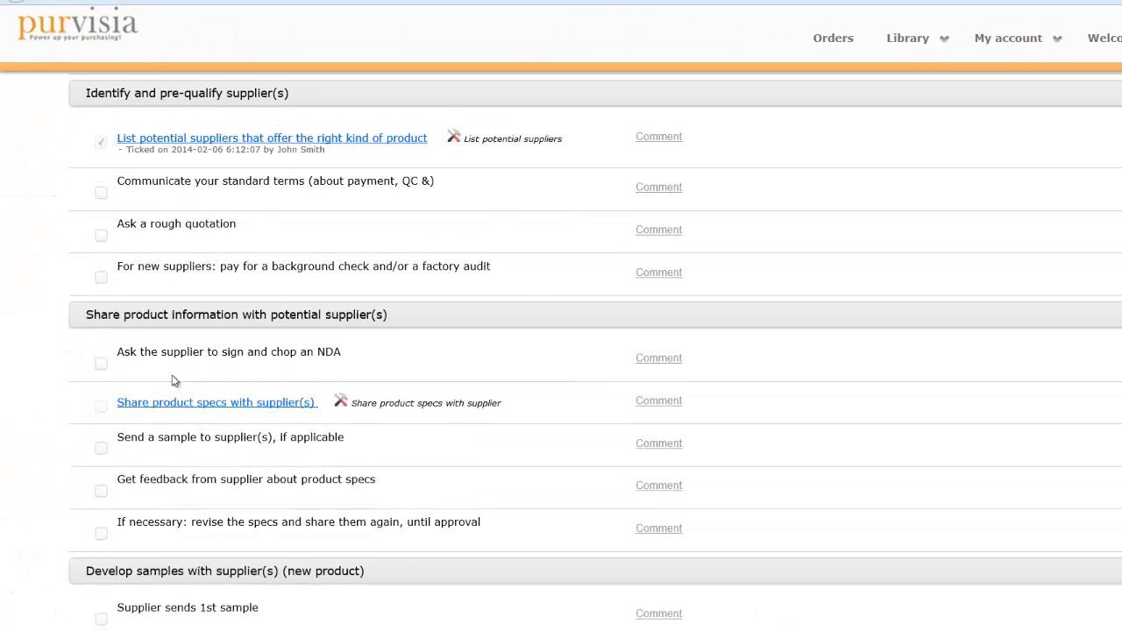
scroll(173, 380, down, 6)
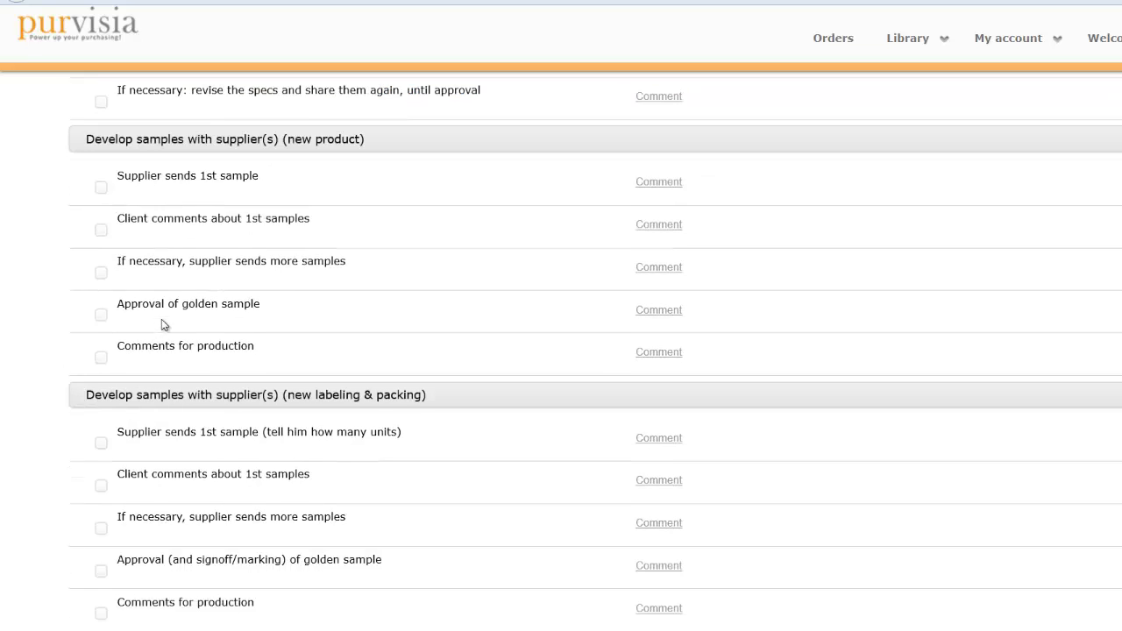
scroll(126, 358, down, 1)
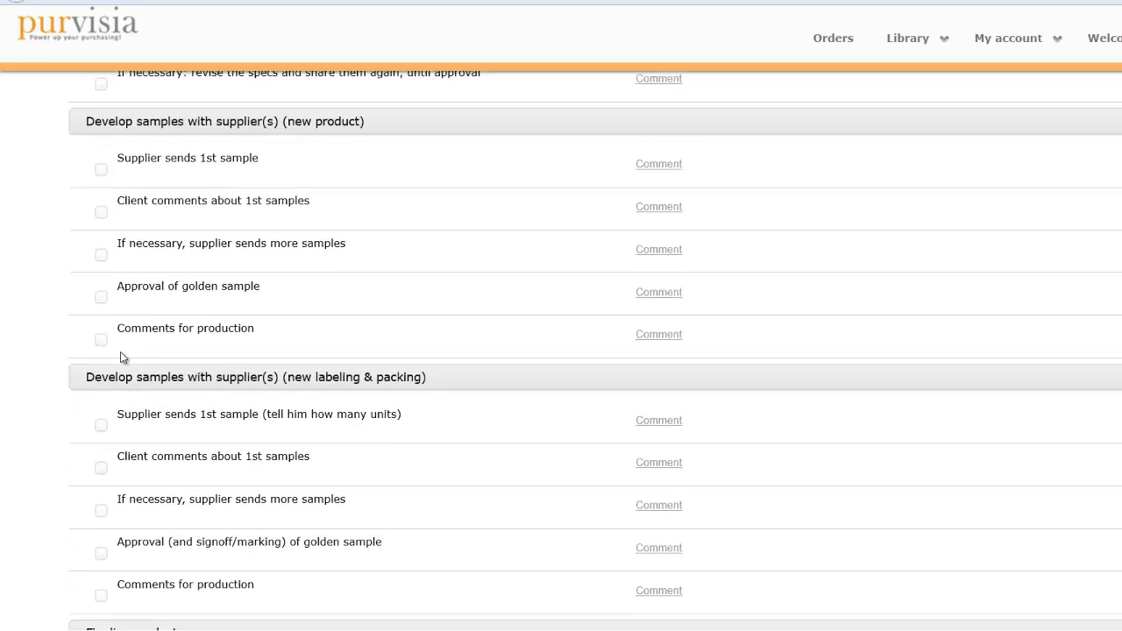
scroll(122, 356, down, 1)
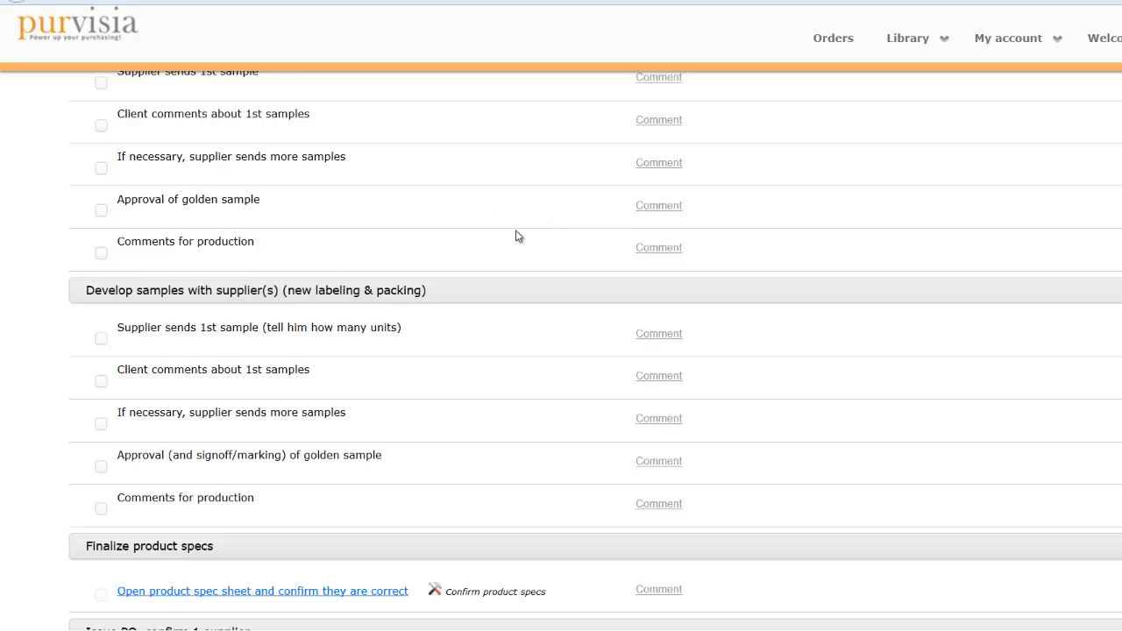
In the "Issue PO, confirm 1 supplier" section, select Shanghai Forever Well Factory as the order's supplier.
scroll(413, 258, down, 1)
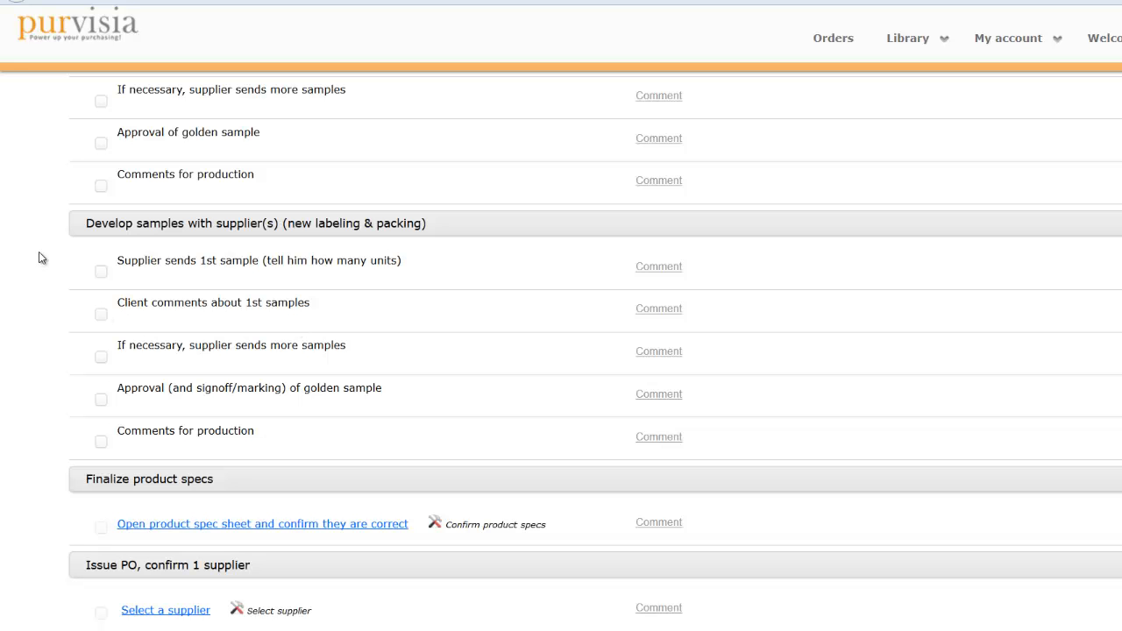
scroll(39, 258, down, 2)
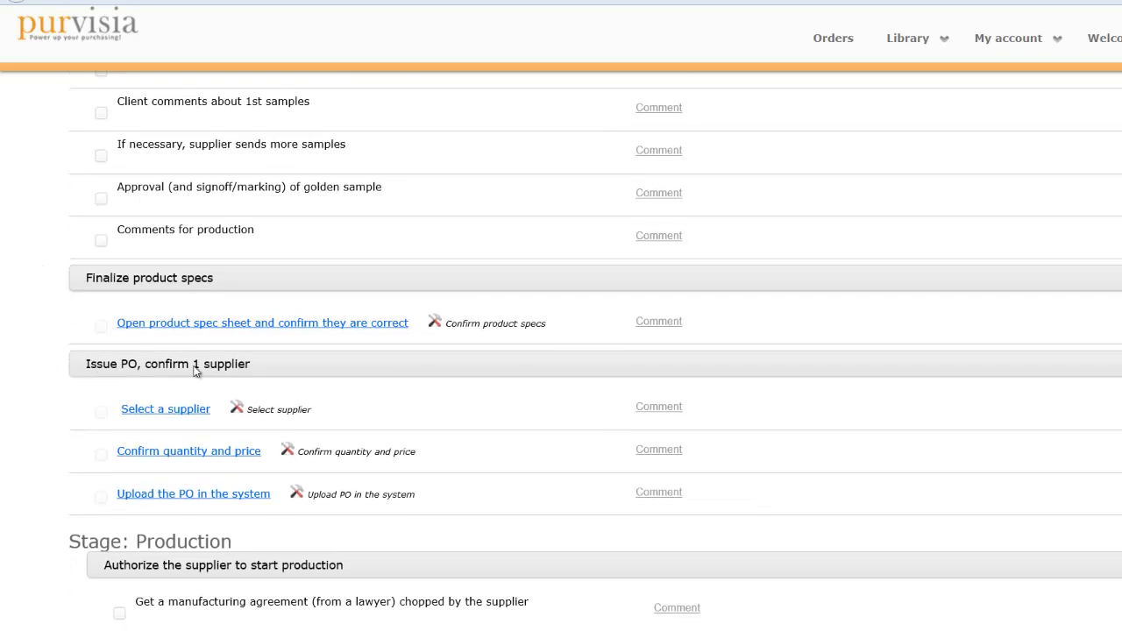
click(155, 414)
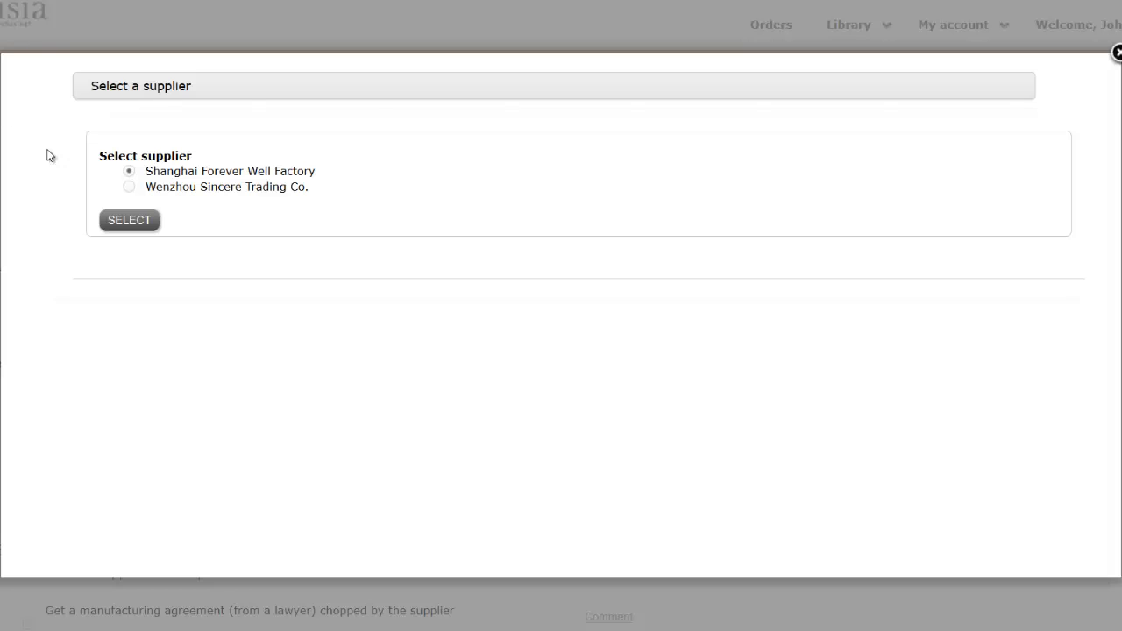
click(120, 221)
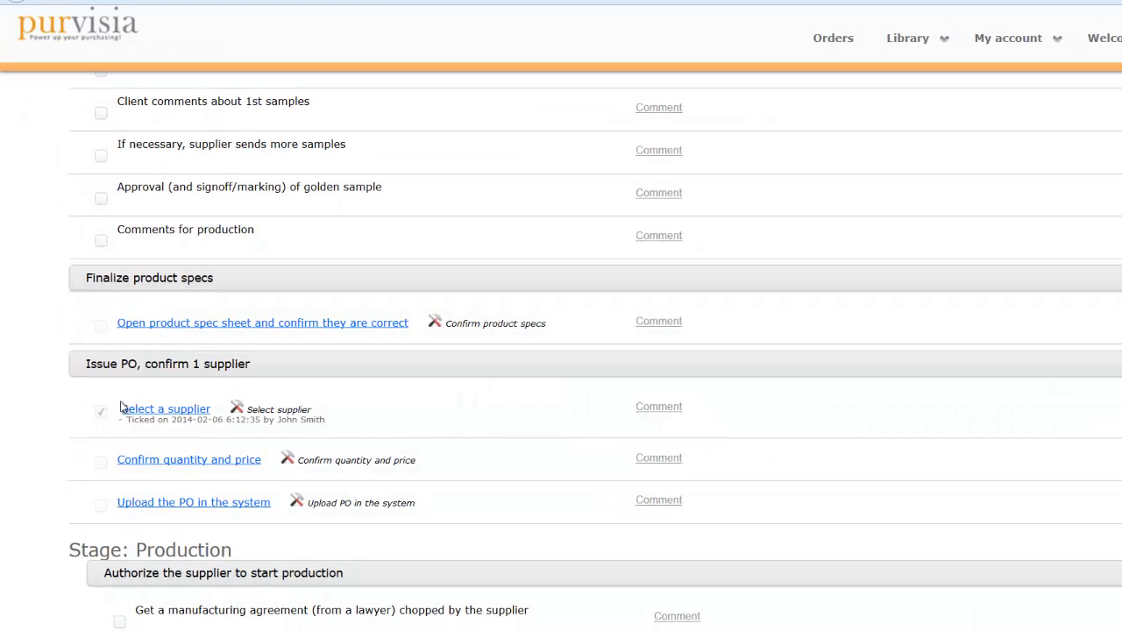
In the Production stage, mark the manufacturing agreement, payment process launch and supplier's real company name tasks as done.
scroll(91, 441, down, 1)
scroll(29, 376, down, 4)
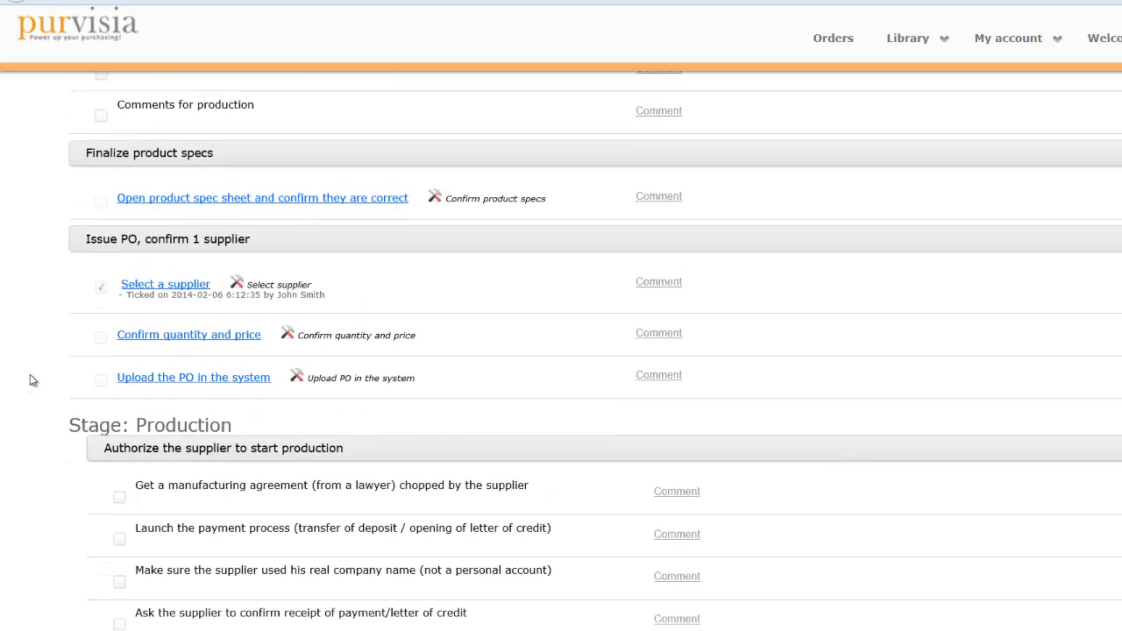
scroll(34, 373, down, 1)
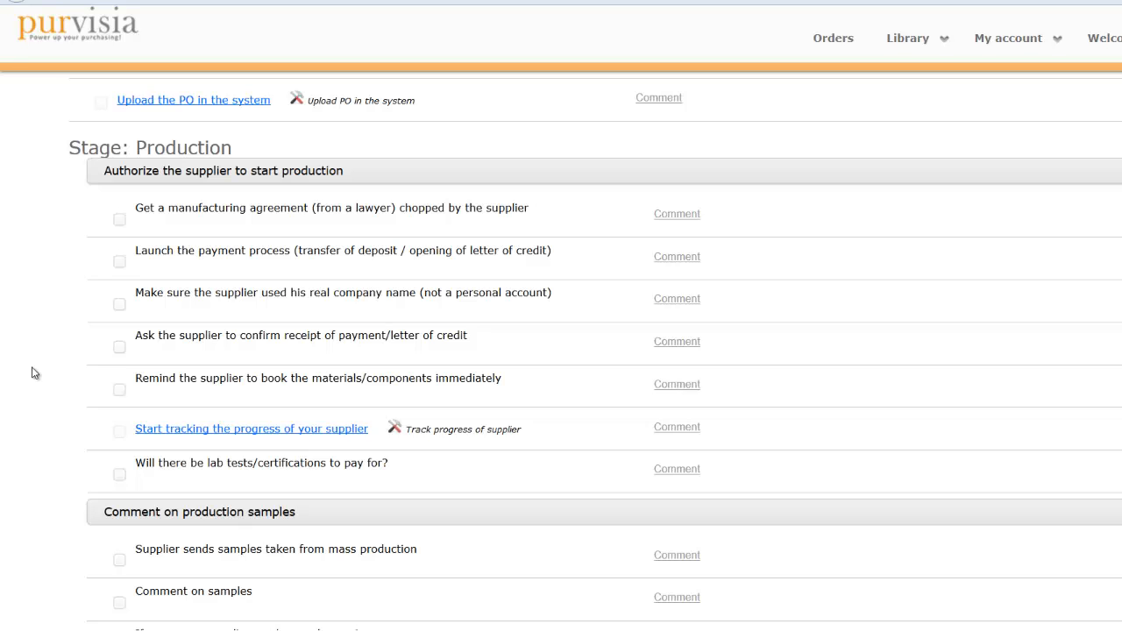
click(120, 221)
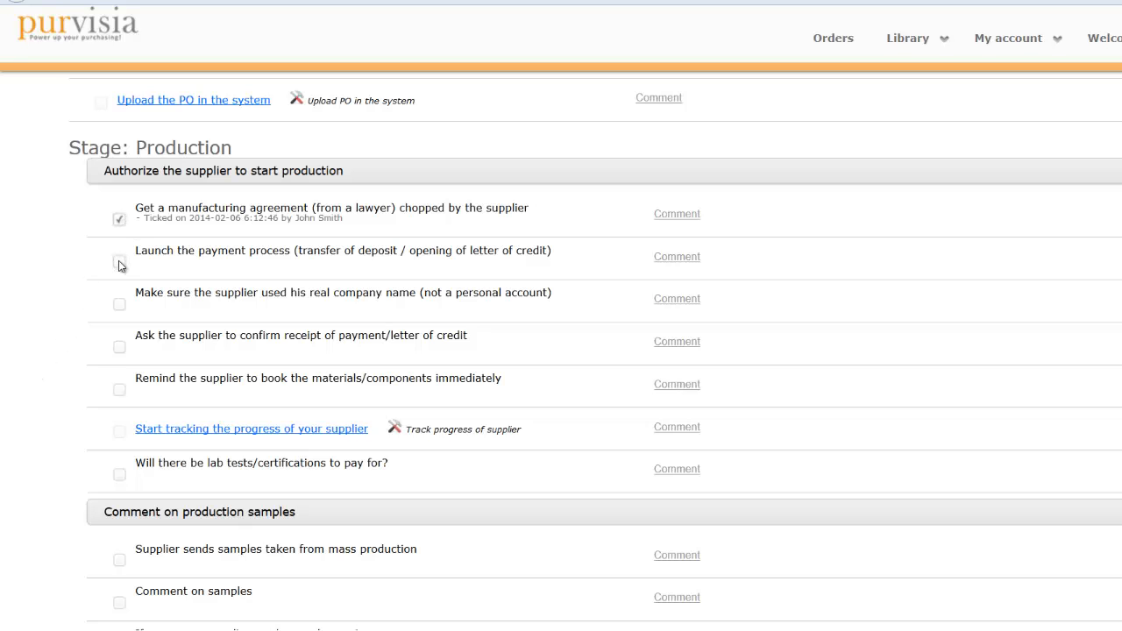
click(119, 261)
click(119, 304)
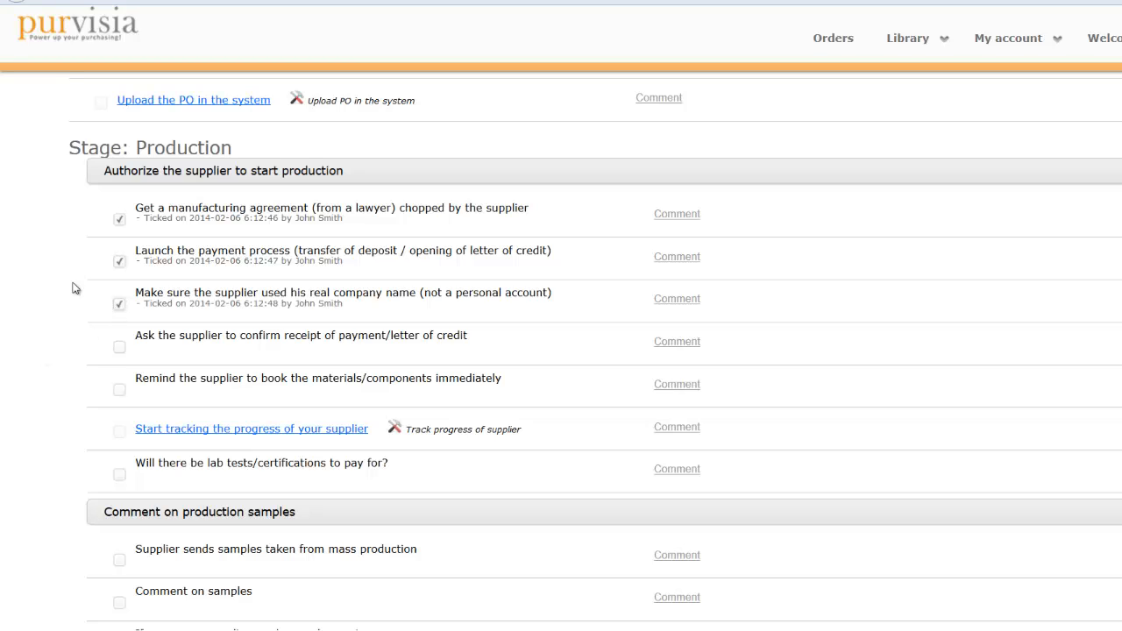